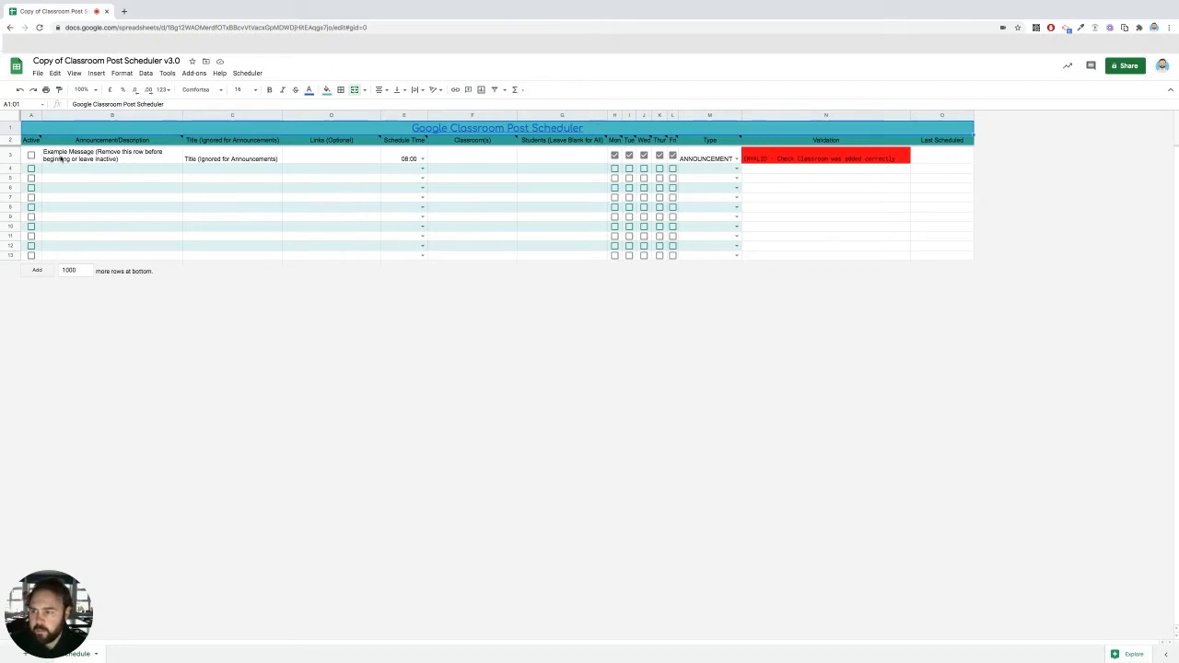
Step: Set the post type of the example message row to MATERIAL
left_click_drag(61, 158, 108, 158)
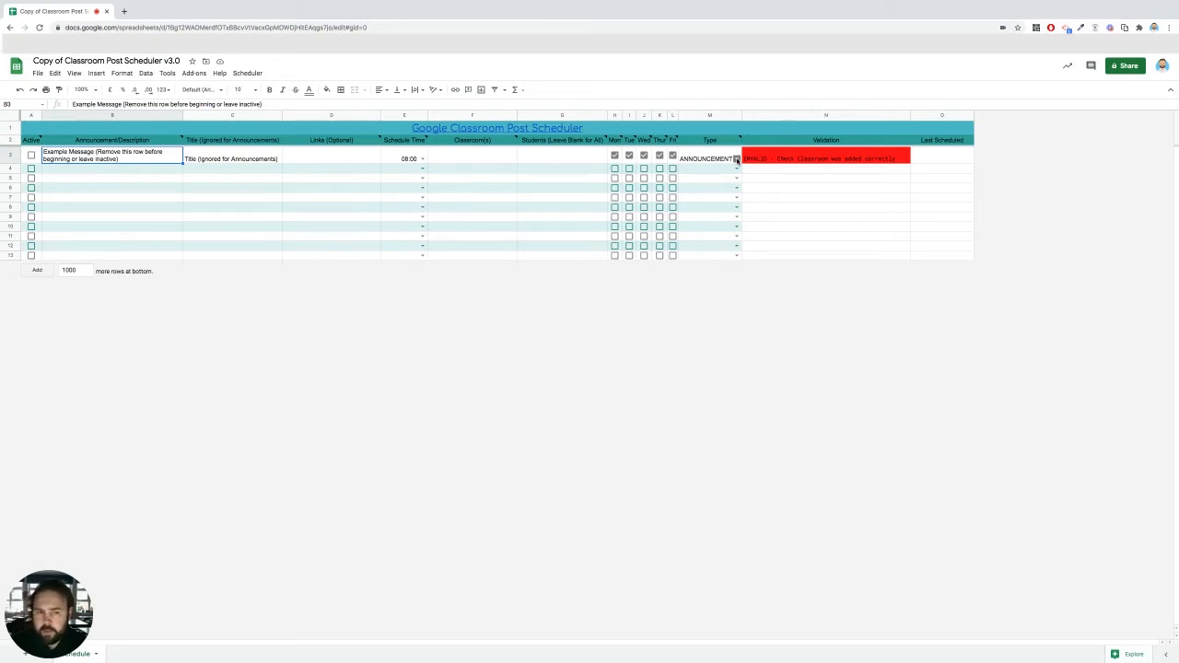
left_click(736, 159)
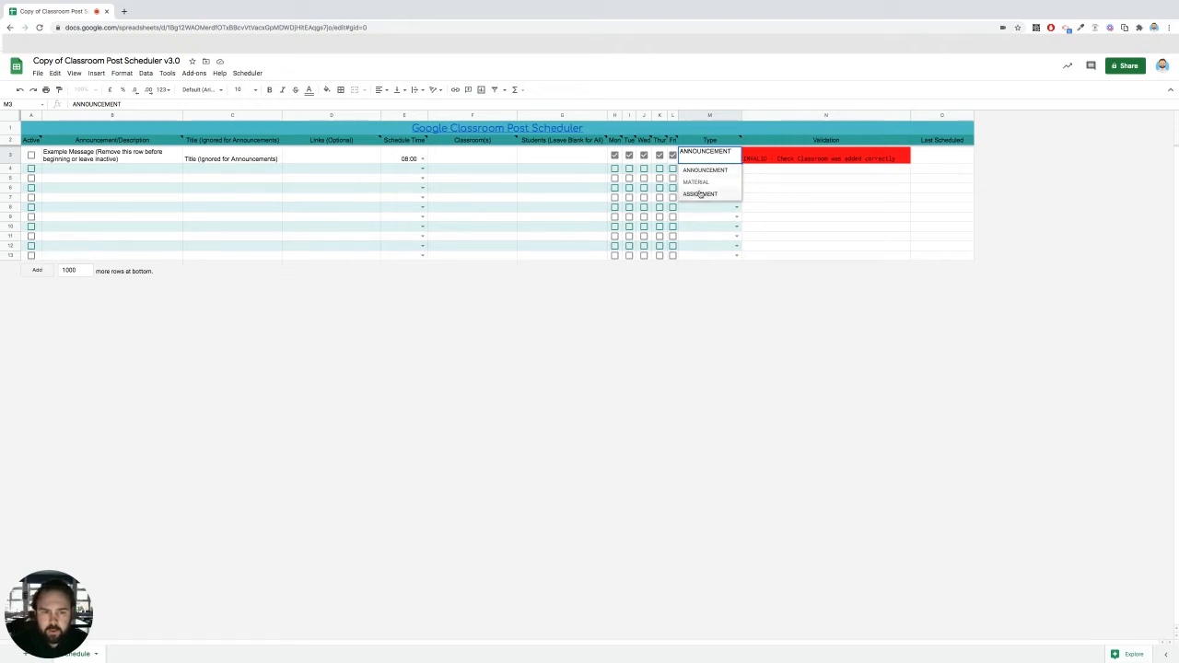
left_click(697, 182)
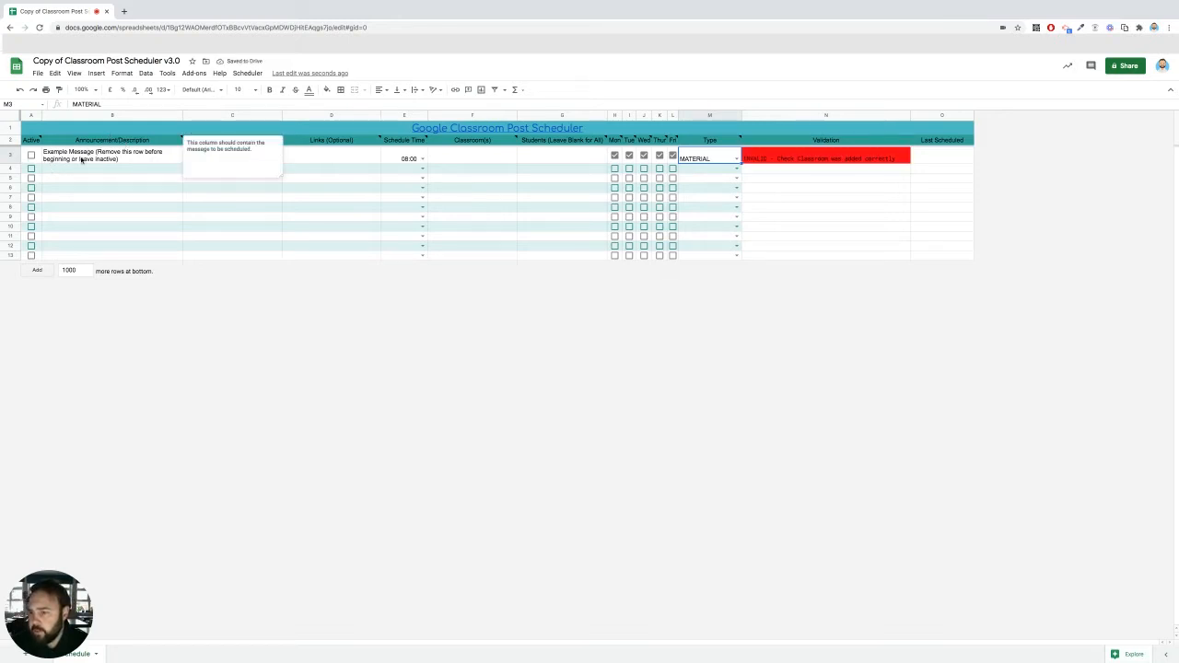
left_click(111, 156)
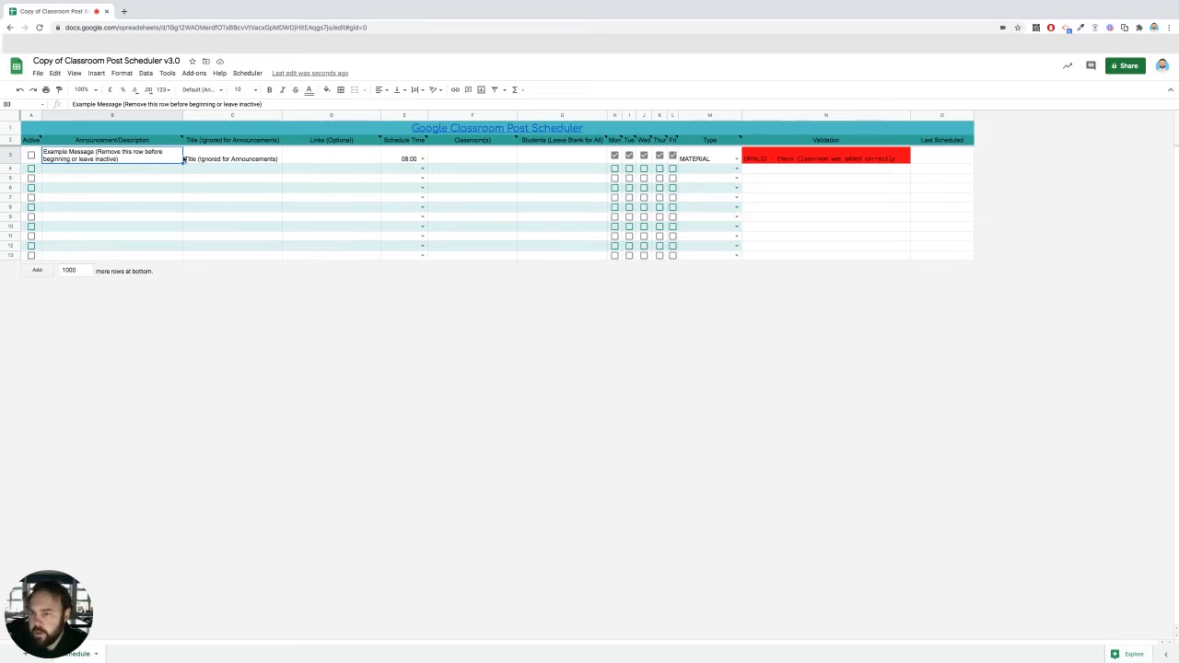
left_click(217, 159)
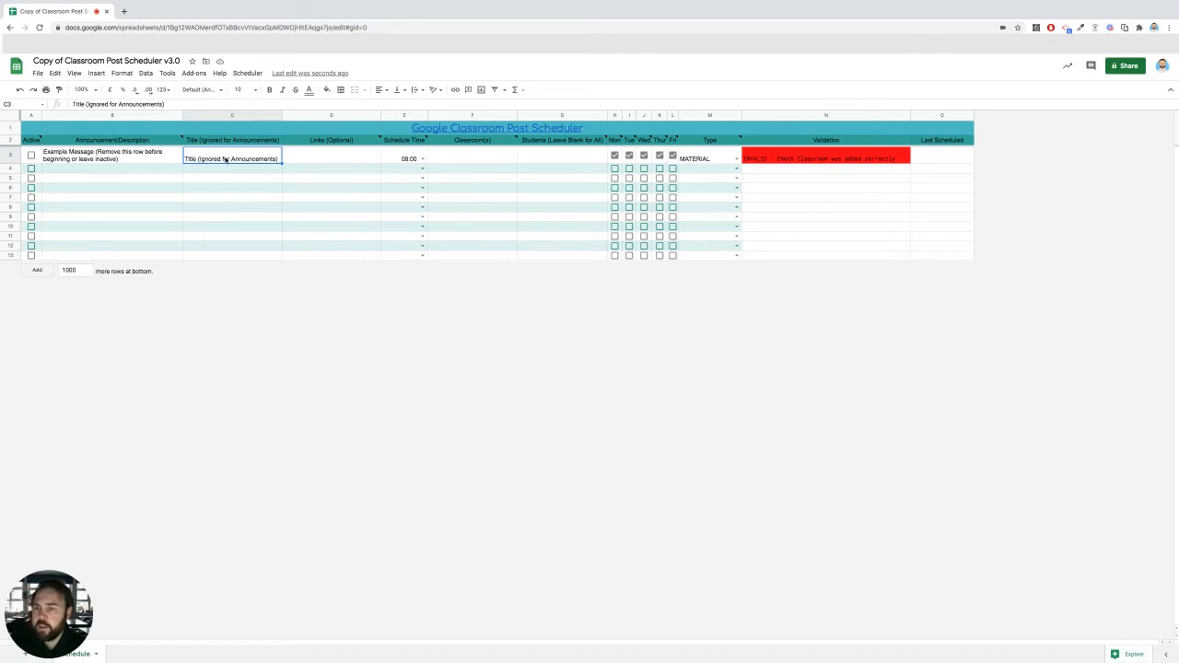
key("Tab")
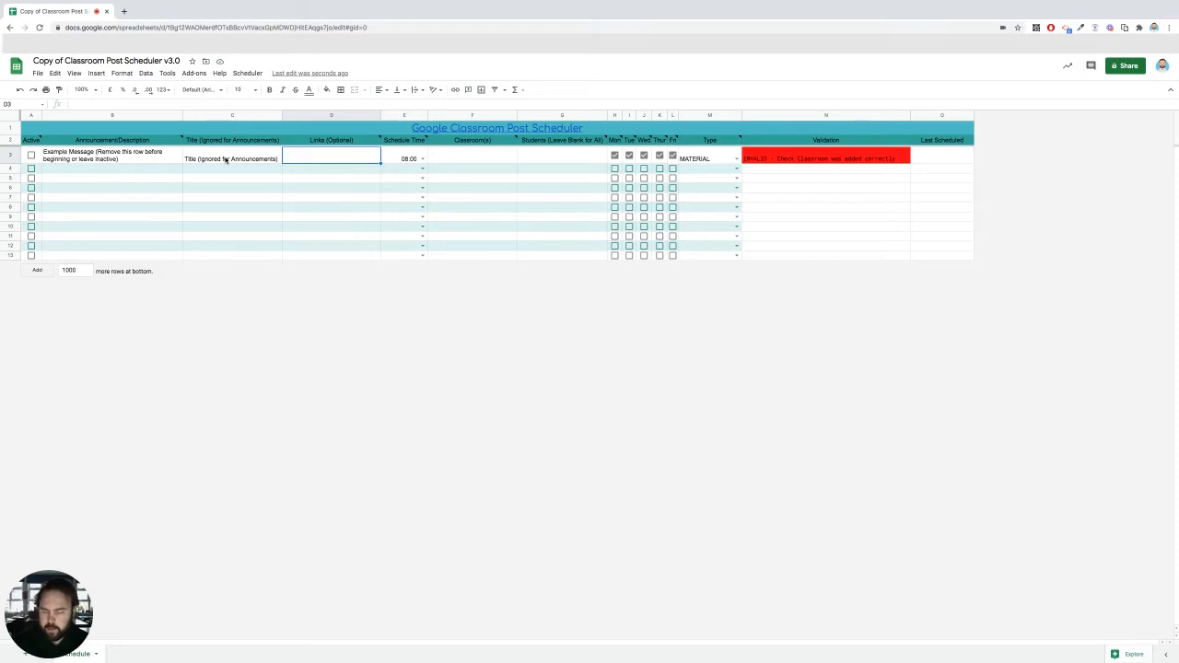
type("www.gogo")
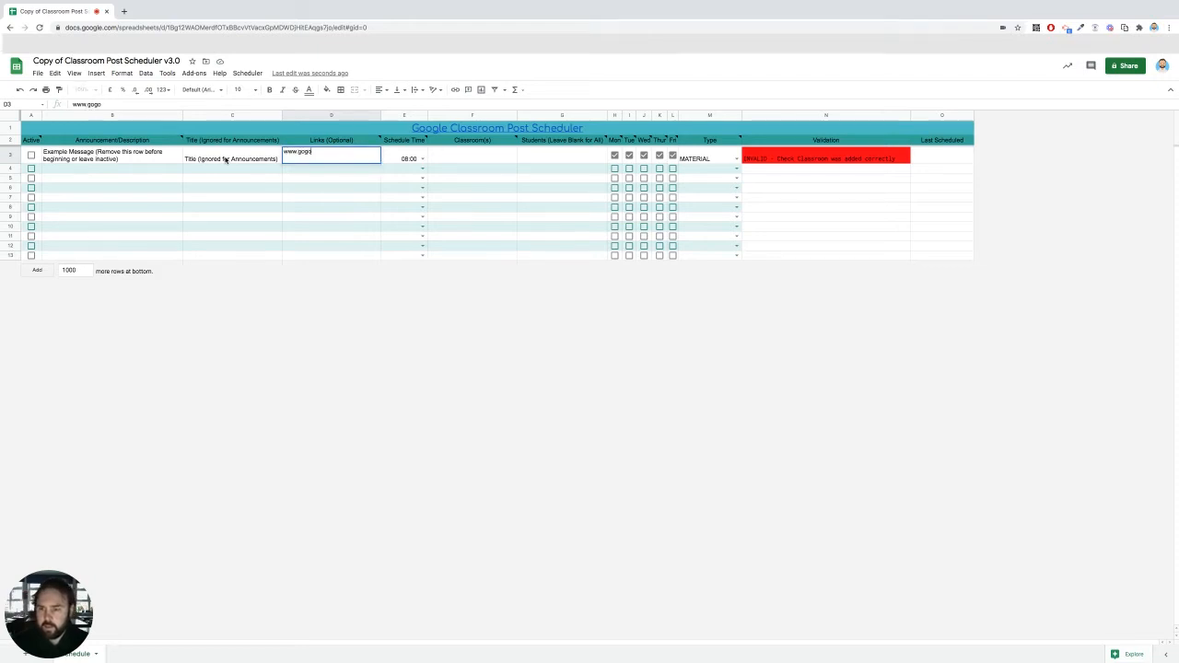
key("BackSpace")
key("BackSpace")
type("ogle.com")
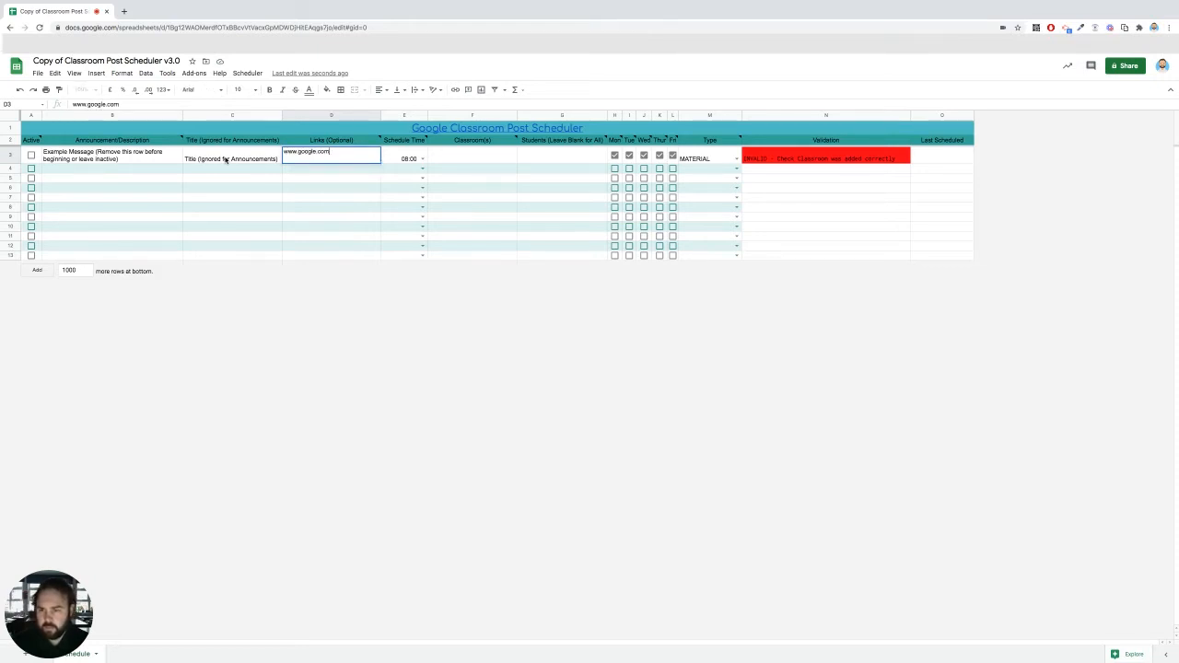
key("Return")
key("Up")
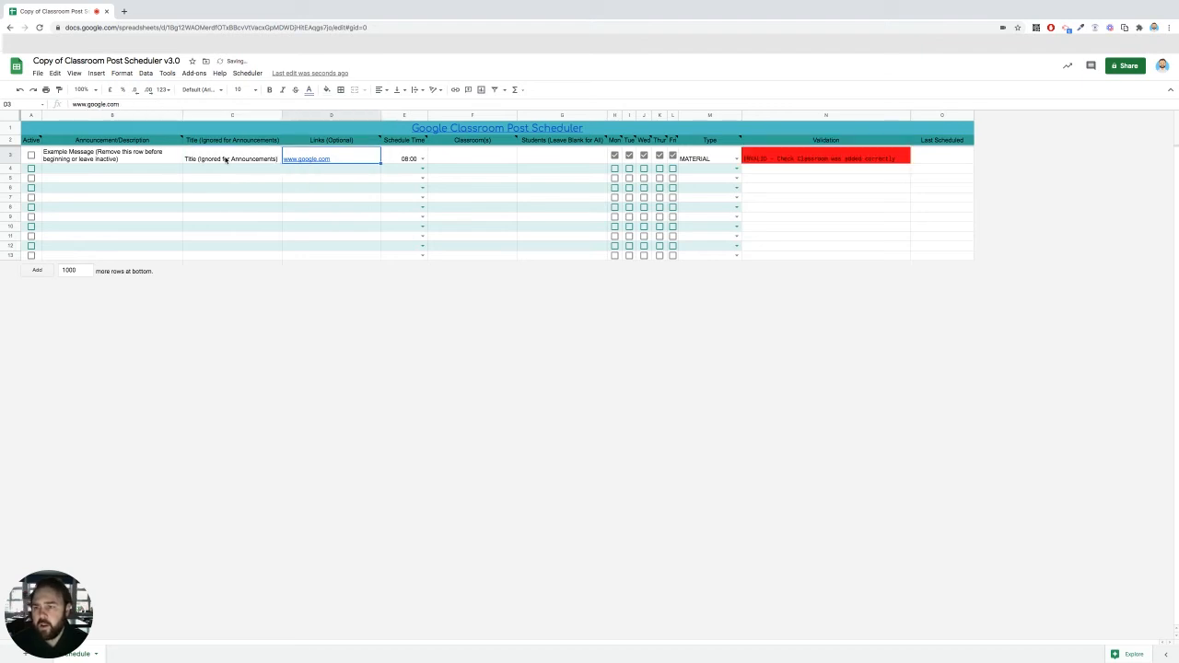
mouse_move(329, 162)
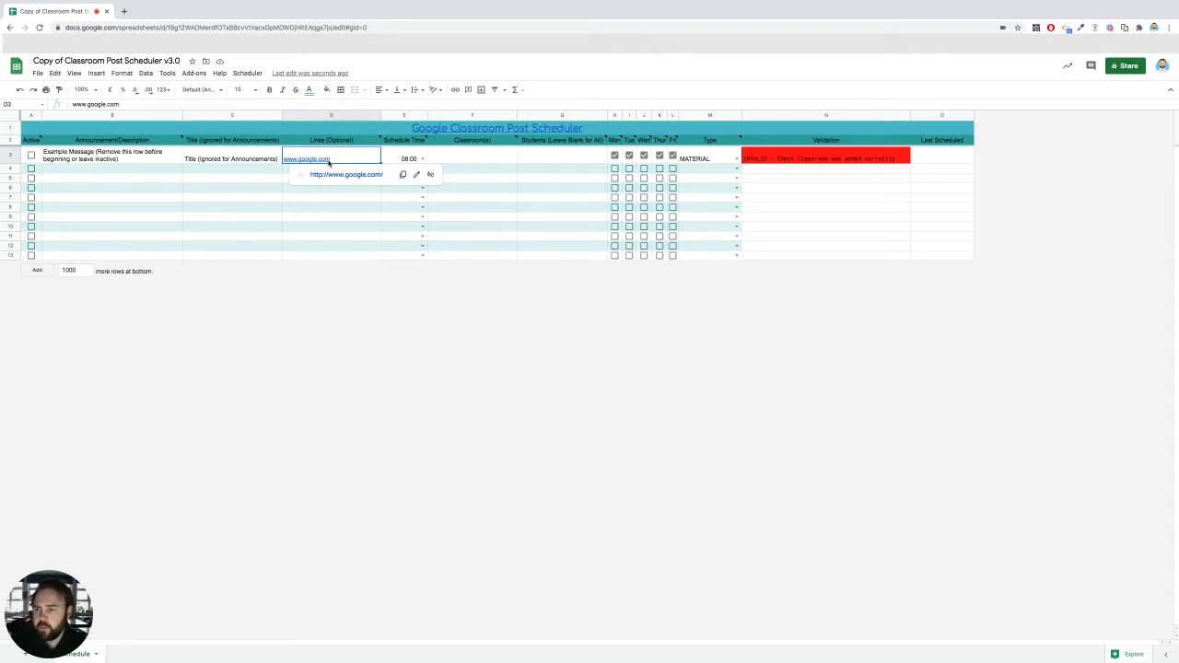
Step: Change the example row's schedule time to 09:00 and set it back to 08:00
key("Right")
key("Right")
key("Right")
key("Right")
key("Right")
key("Right")
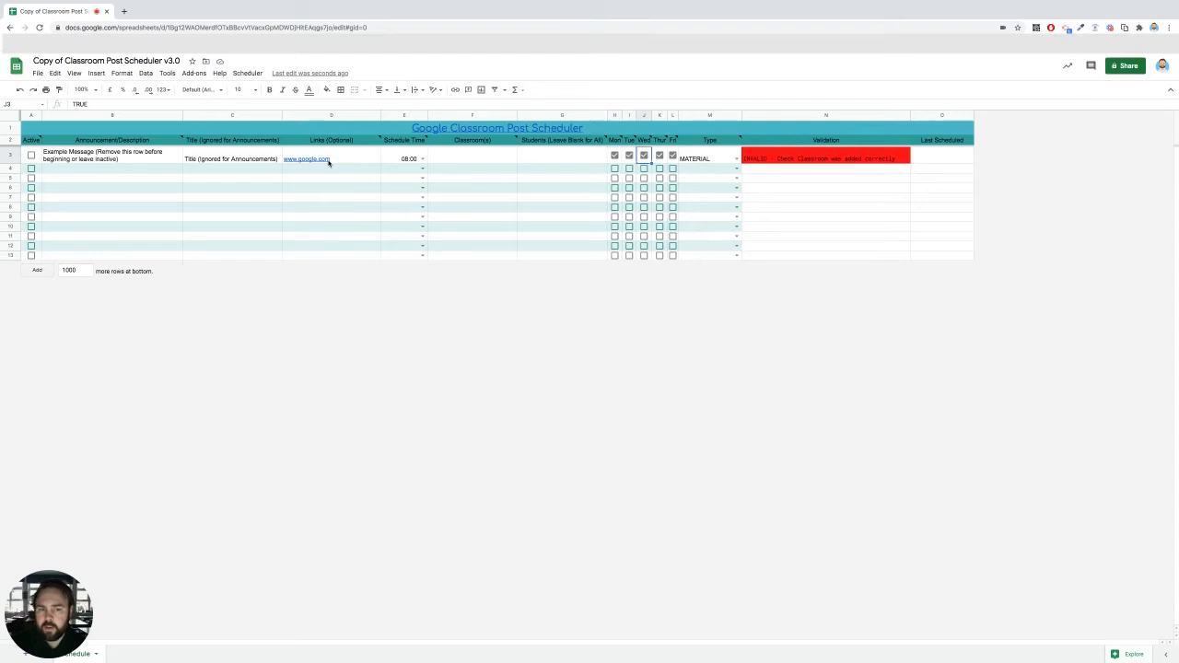
key("Right")
key("Right")
key("Right")
key("Left")
key("Left")
key("Left")
key("Left")
key("Left")
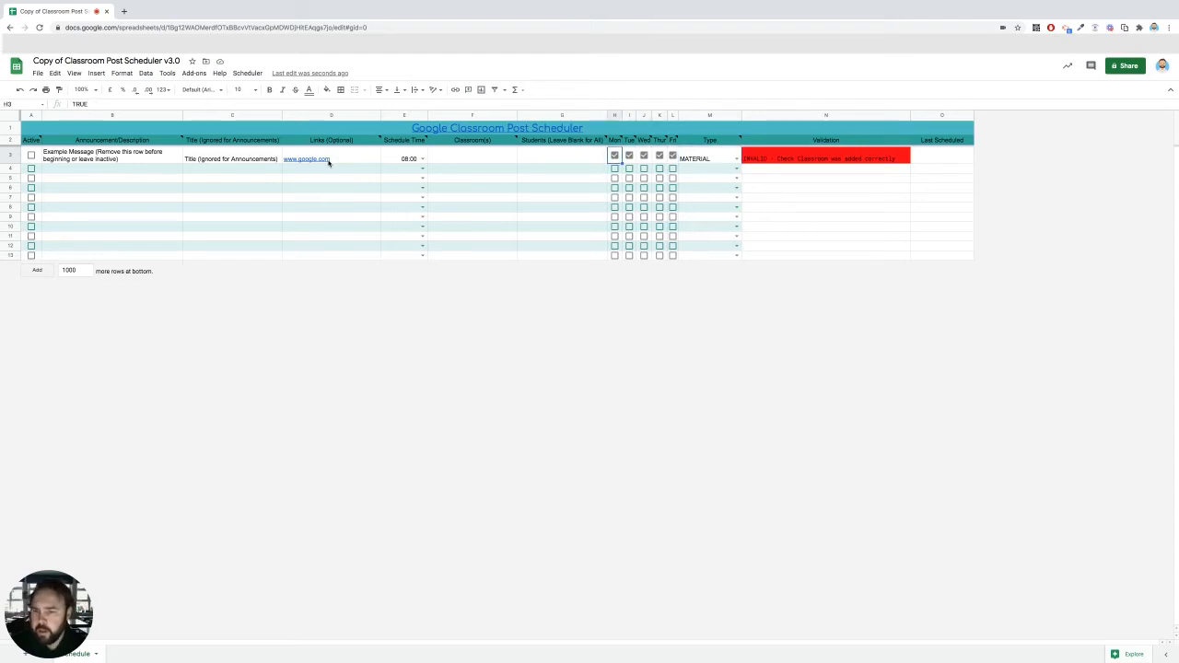
key("Left")
key("Left")
key("Left")
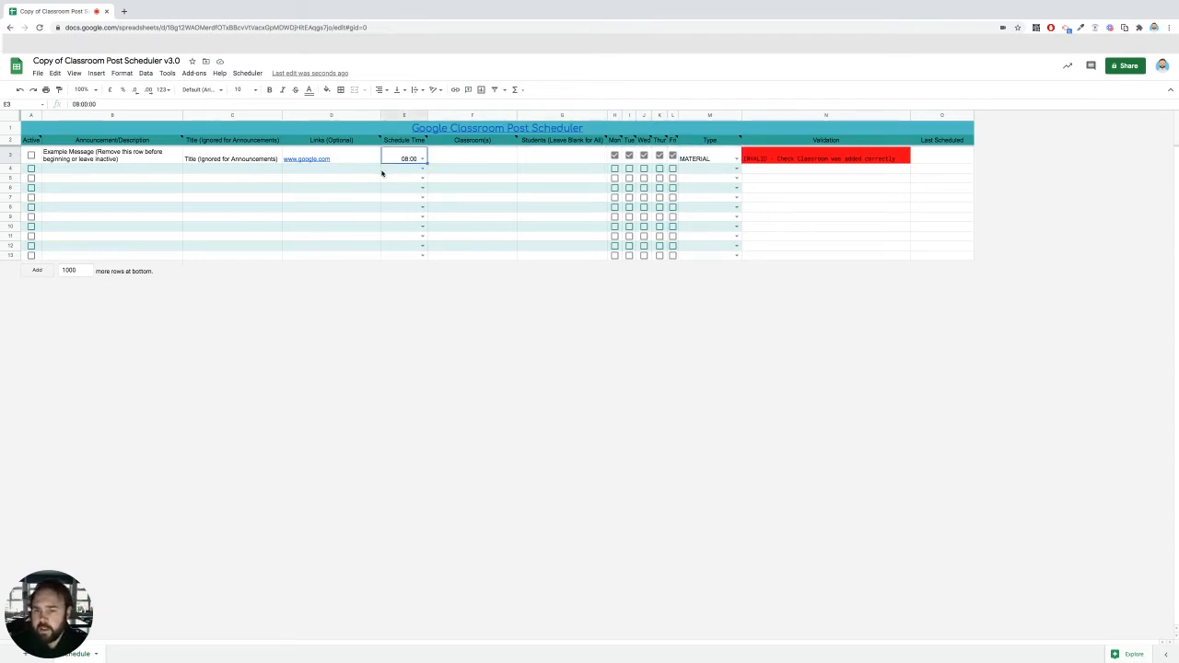
left_click(421, 159)
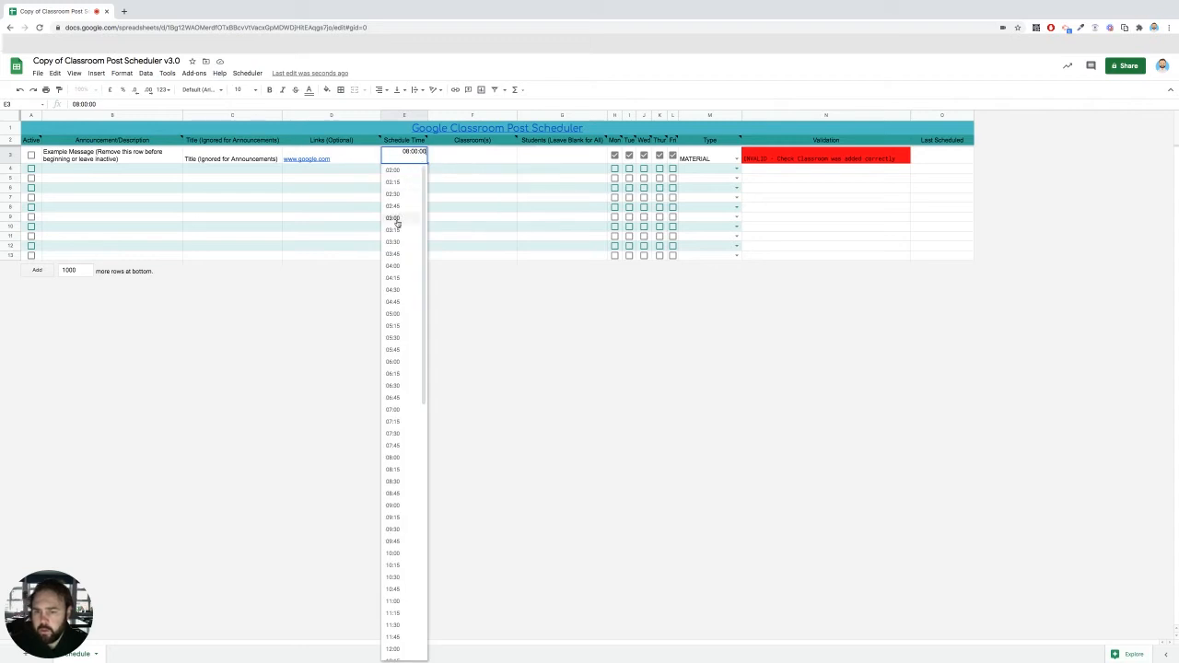
left_click(396, 505)
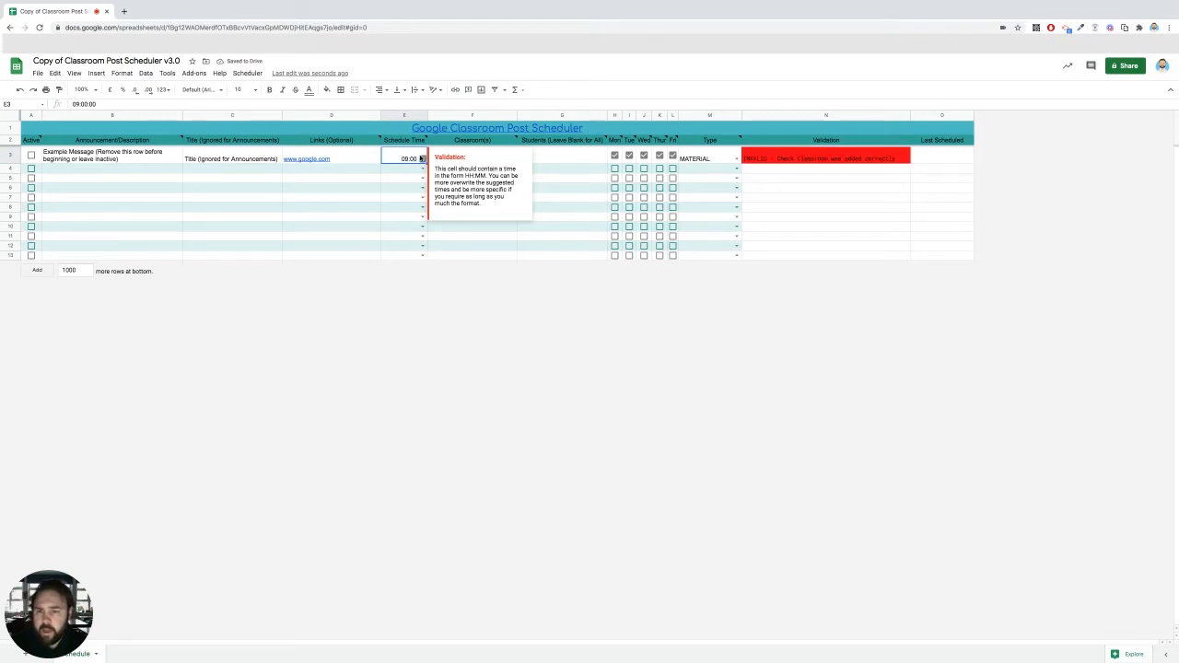
left_click(420, 159)
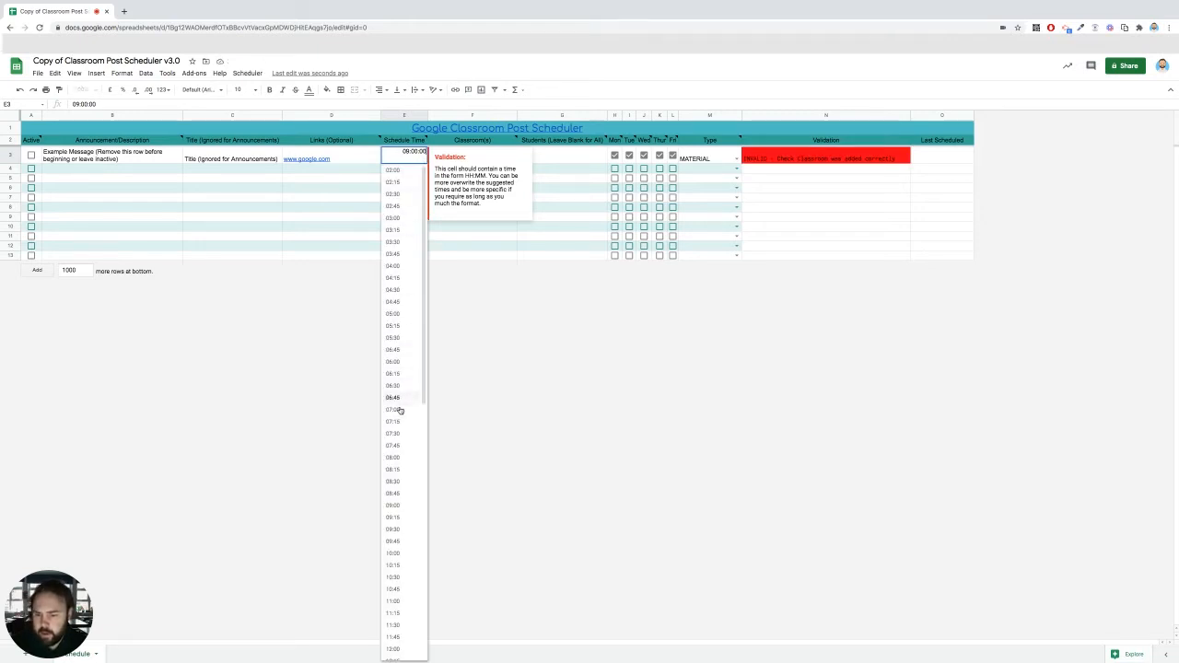
left_click(396, 457)
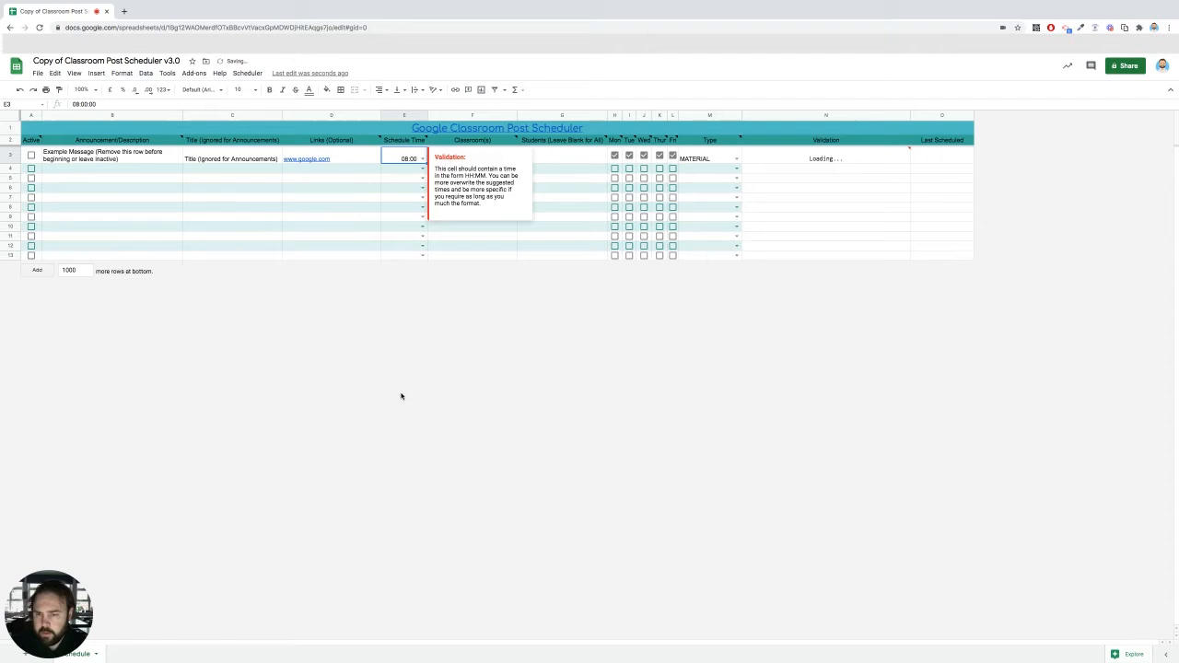
Step: Launch the Classroom Picker for the example row's Classroom(s) cell and authorise the Classroom Post Scheduler script with the school Google account
left_click(466, 237)
left_click(462, 158)
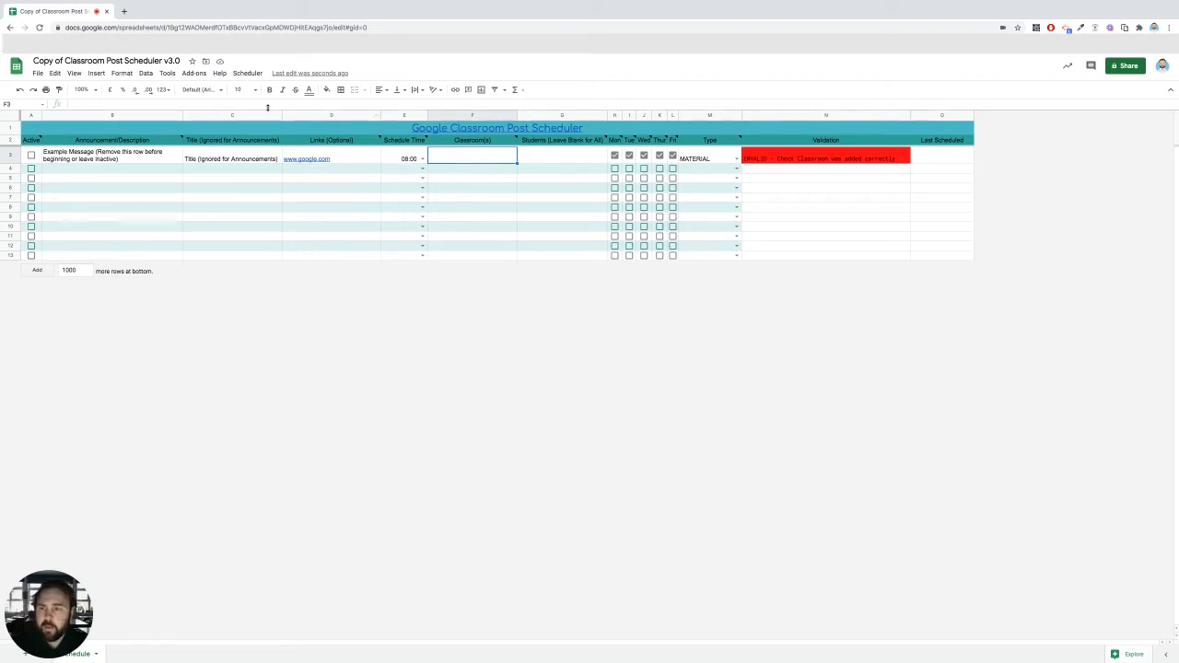
left_click(248, 73)
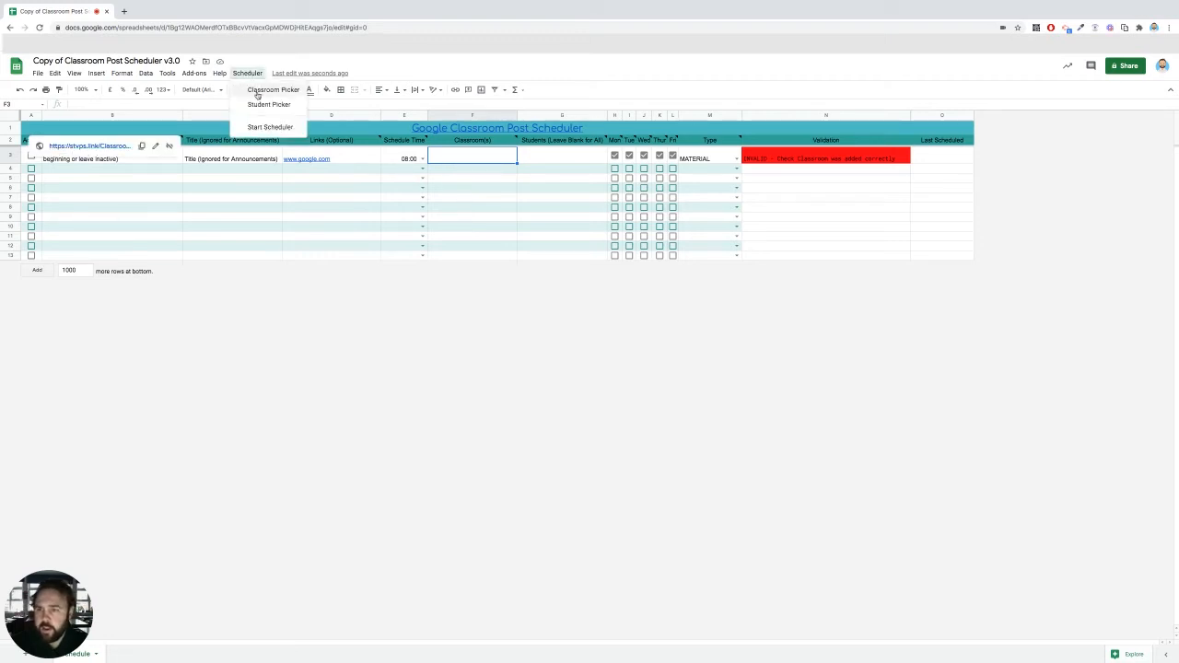
left_click(257, 93)
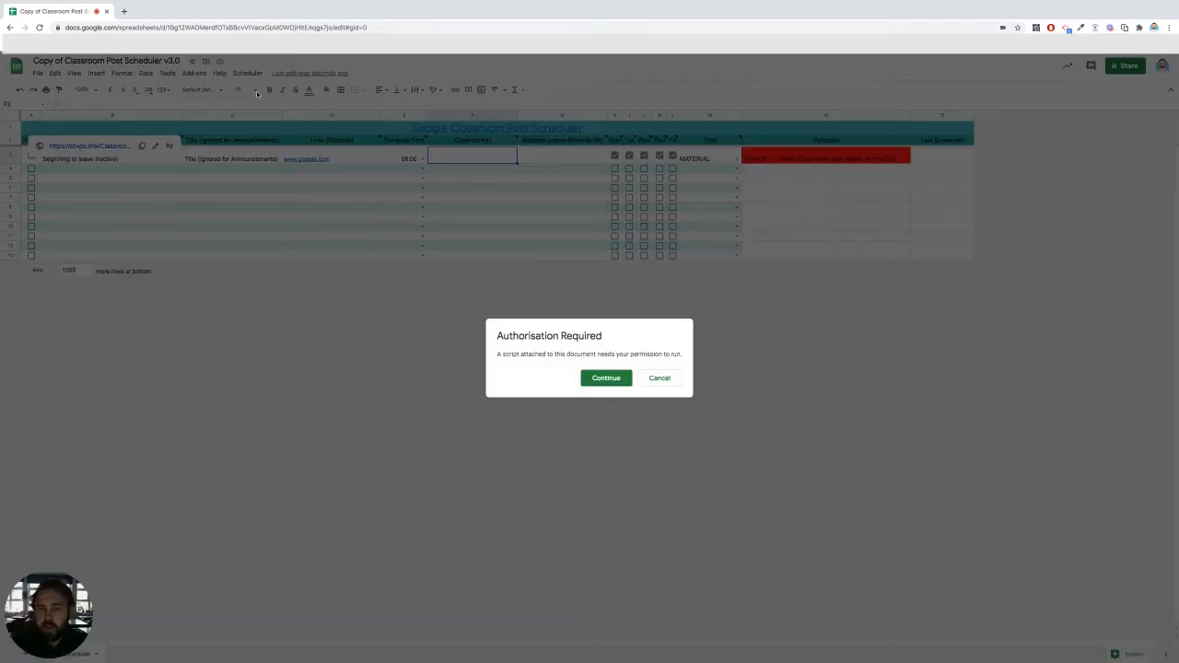
left_click(606, 377)
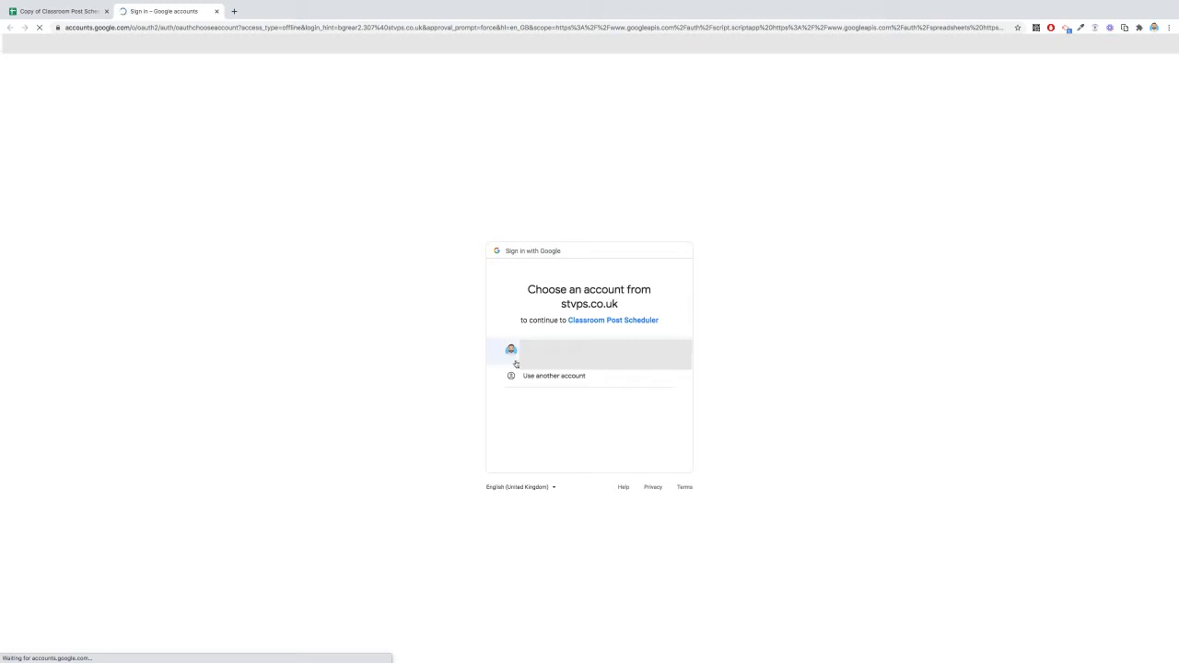
left_click(510, 354)
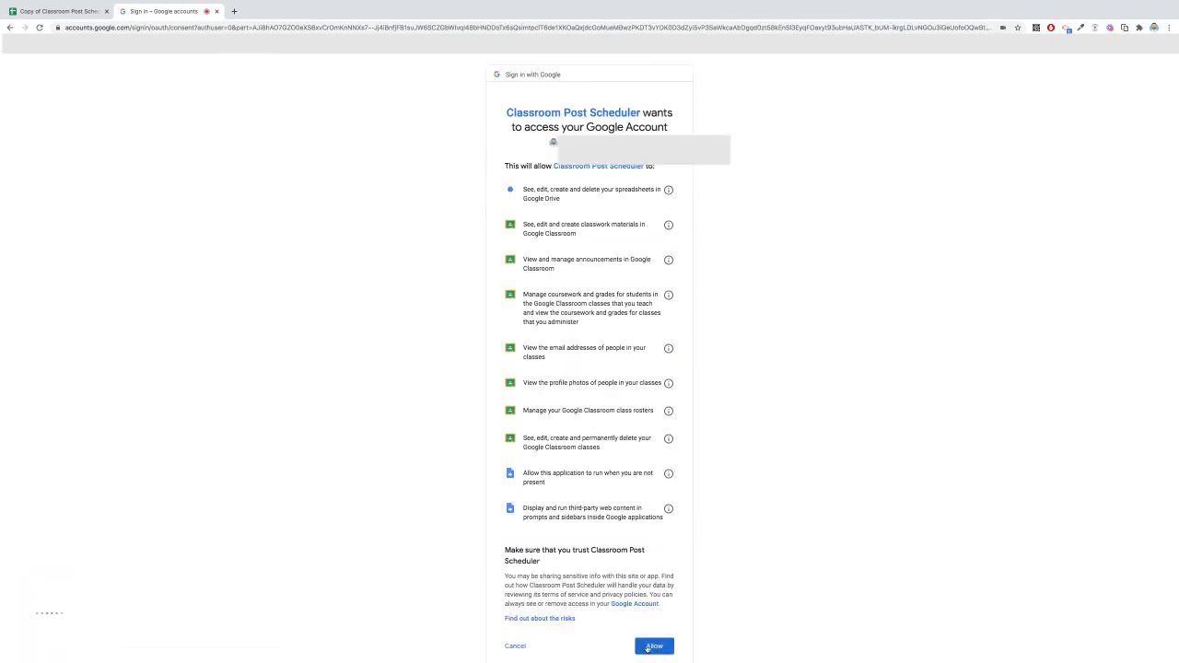
left_click(654, 646)
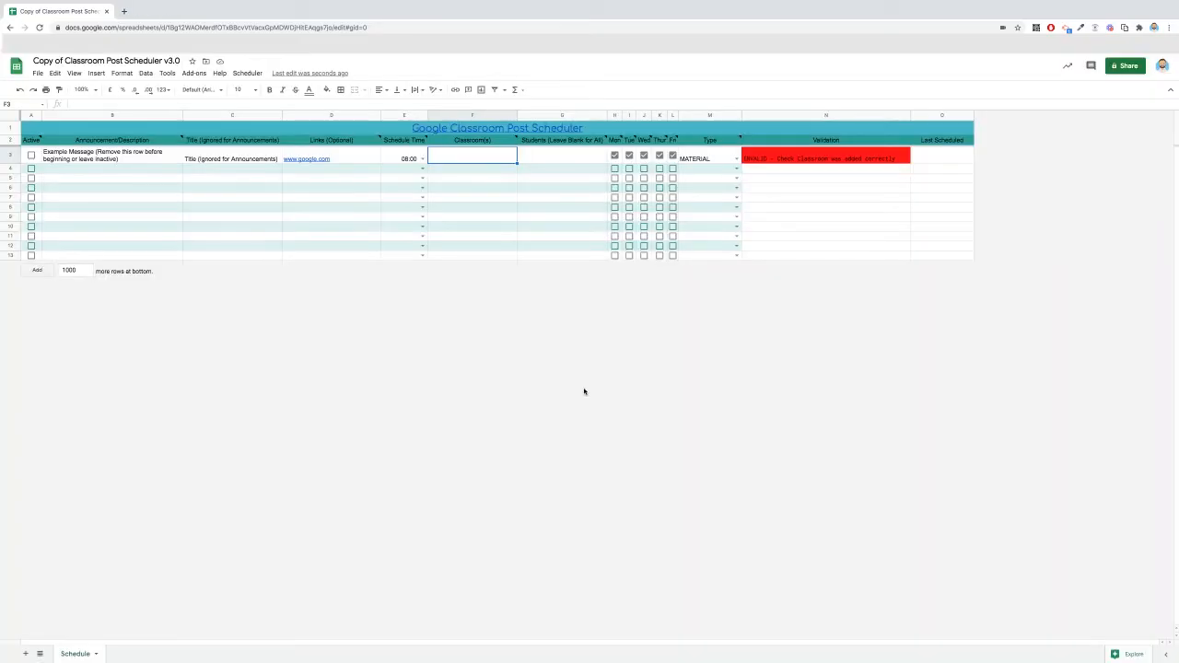
Step: Assign Example Class to the example row with the Classroom Picker, select the row's Students cell and close the picker
left_click(246, 74)
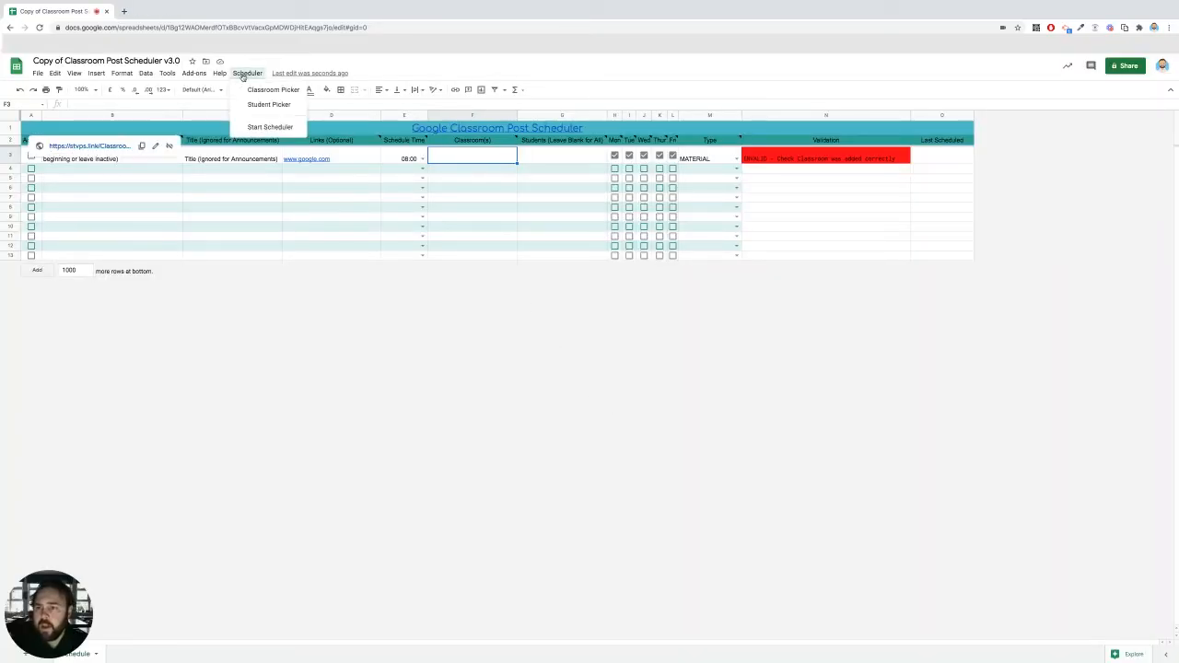
left_click(274, 90)
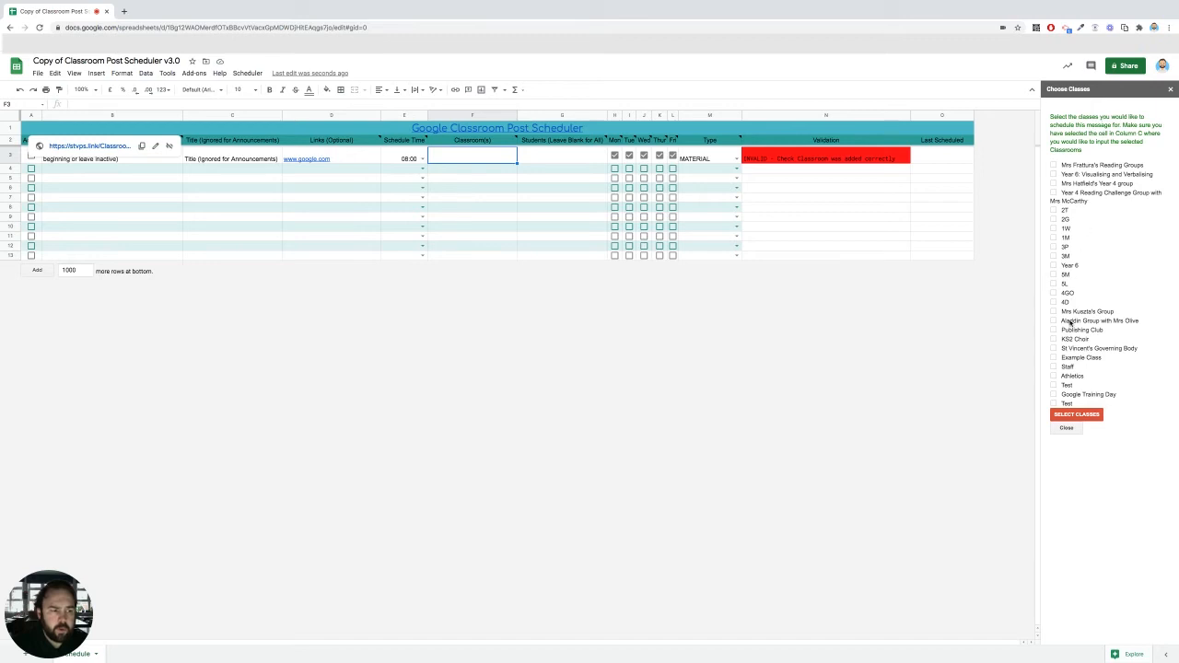
left_click(1053, 357)
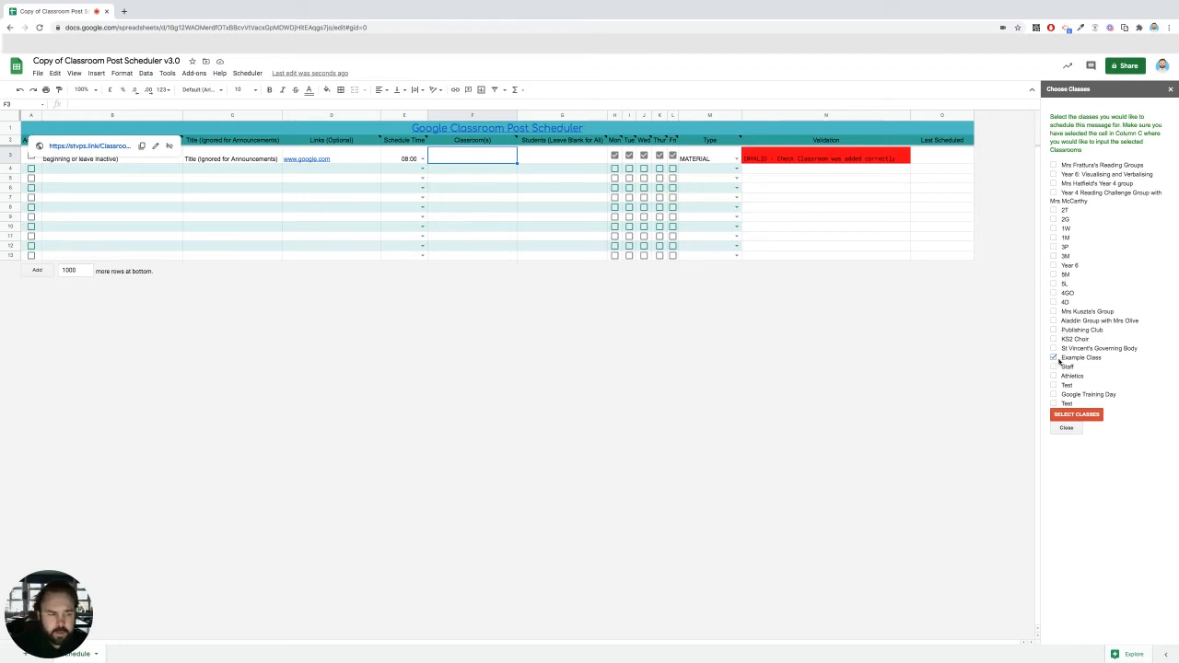
left_click(1074, 414)
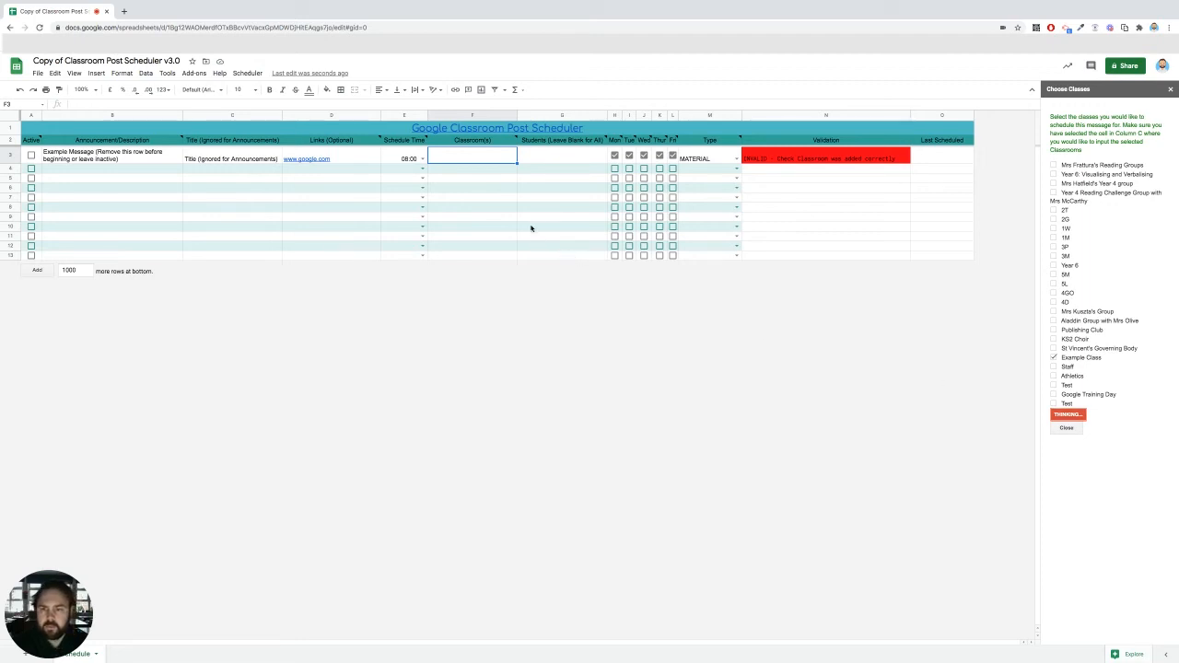
left_click(562, 158)
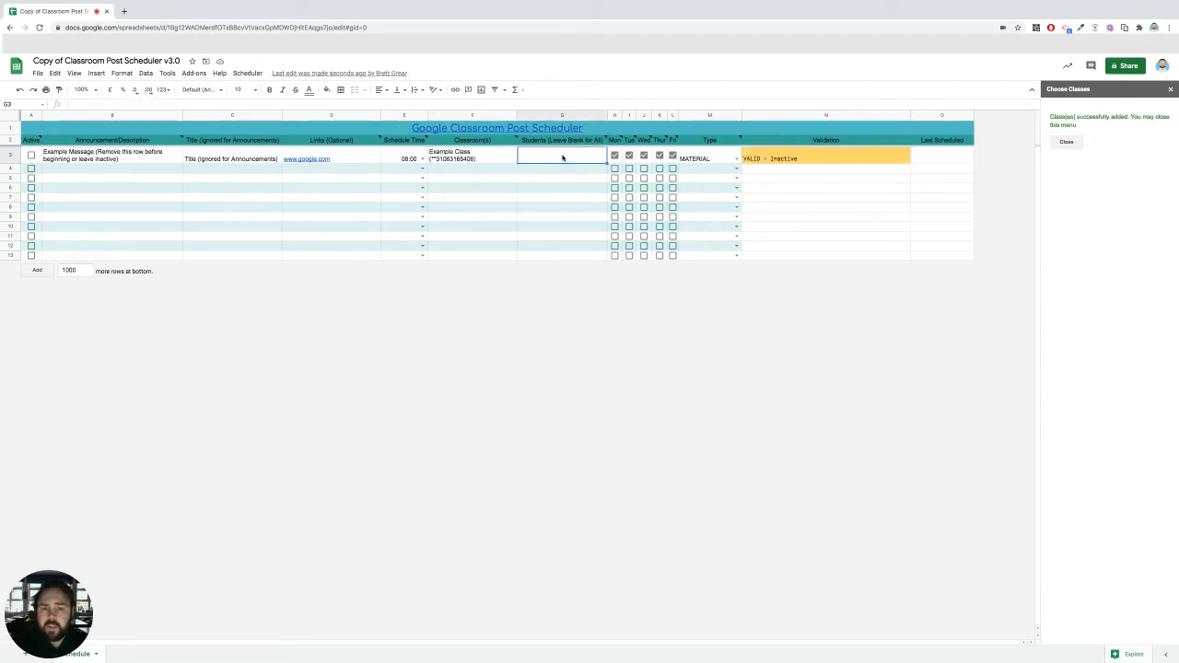
left_click(1066, 142)
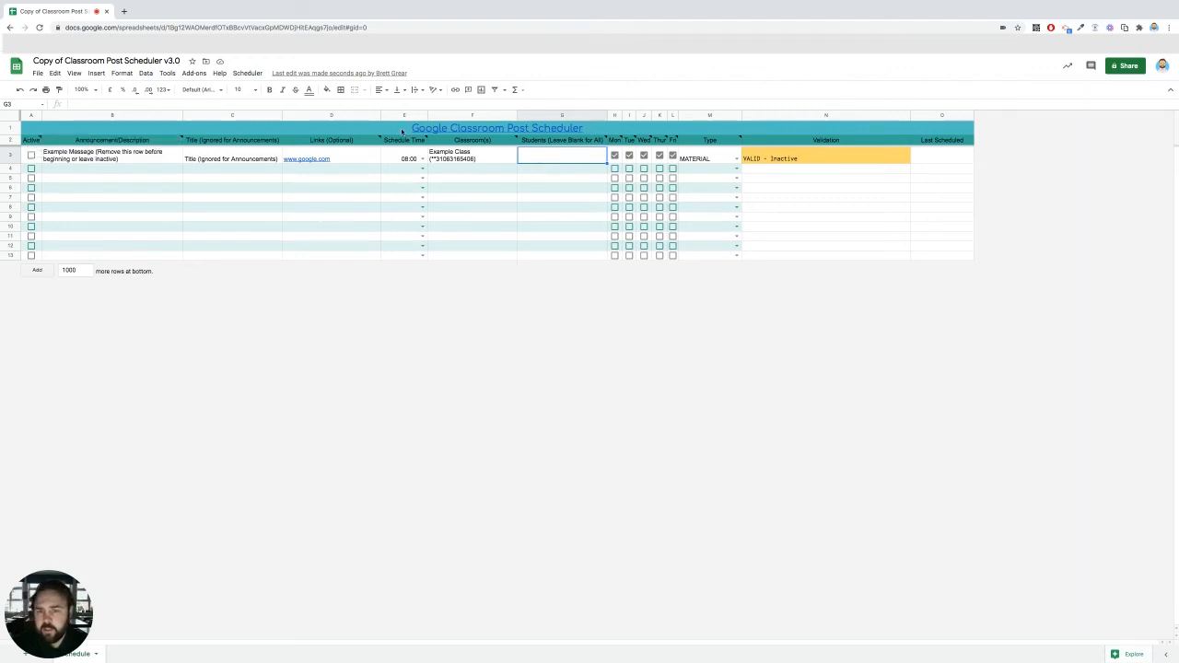
Step: Add Test Student to the example row with the Student Picker and clear the Students cell again
left_click(247, 73)
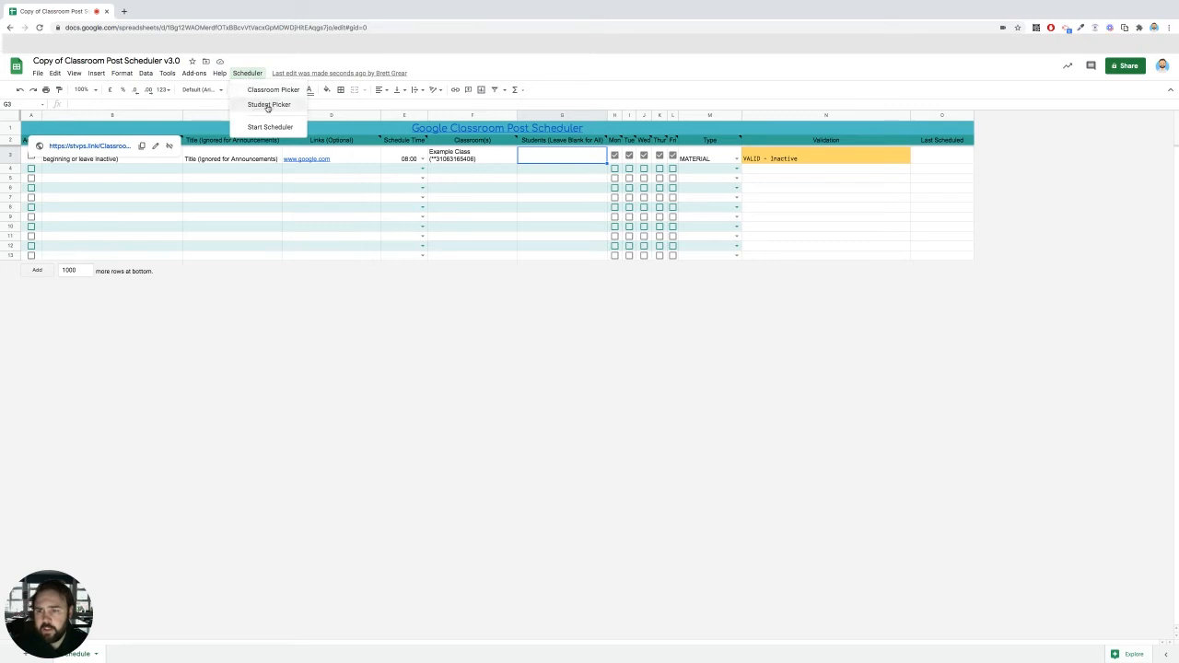
left_click(268, 105)
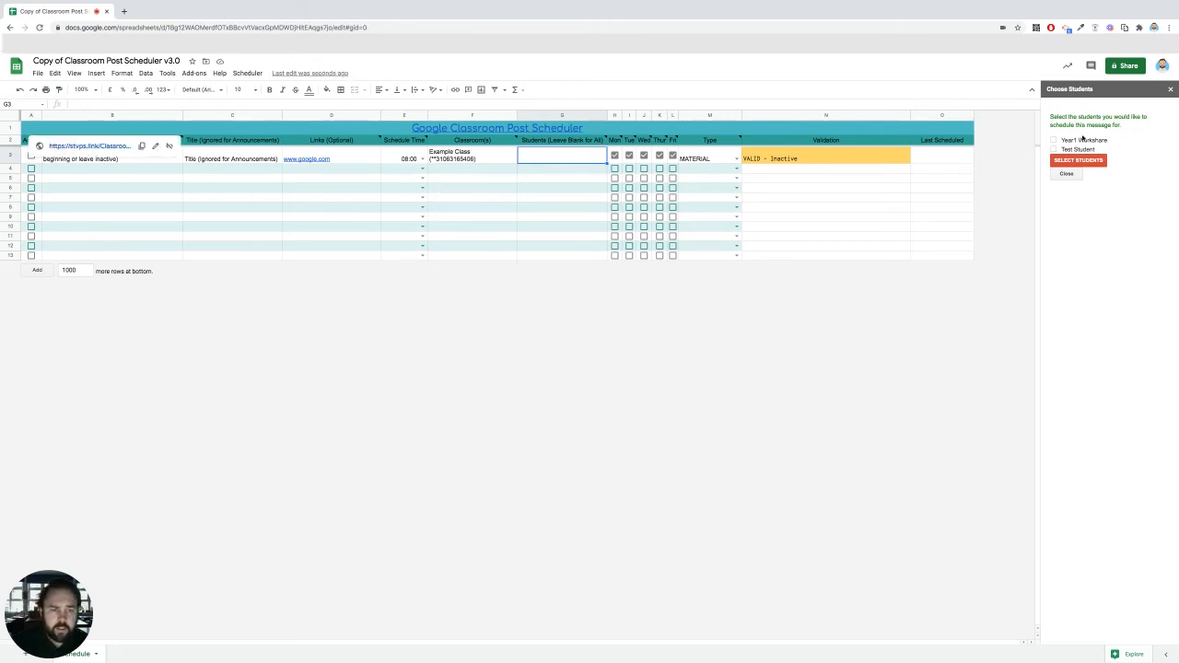
left_click(1054, 149)
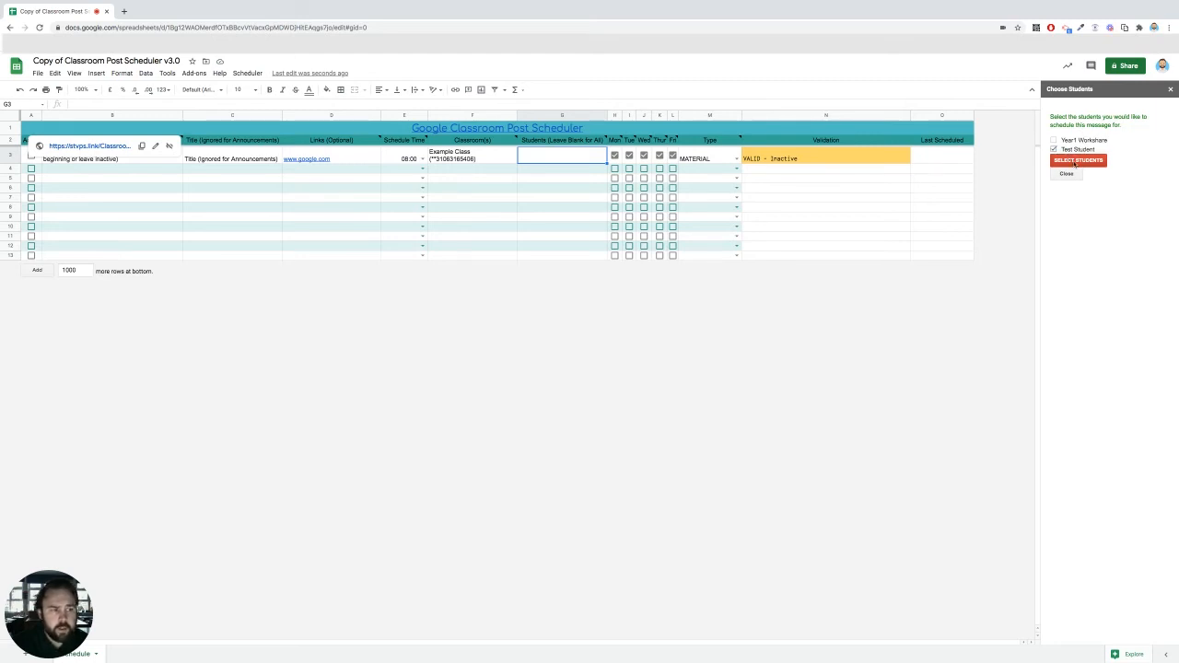
left_click(1076, 161)
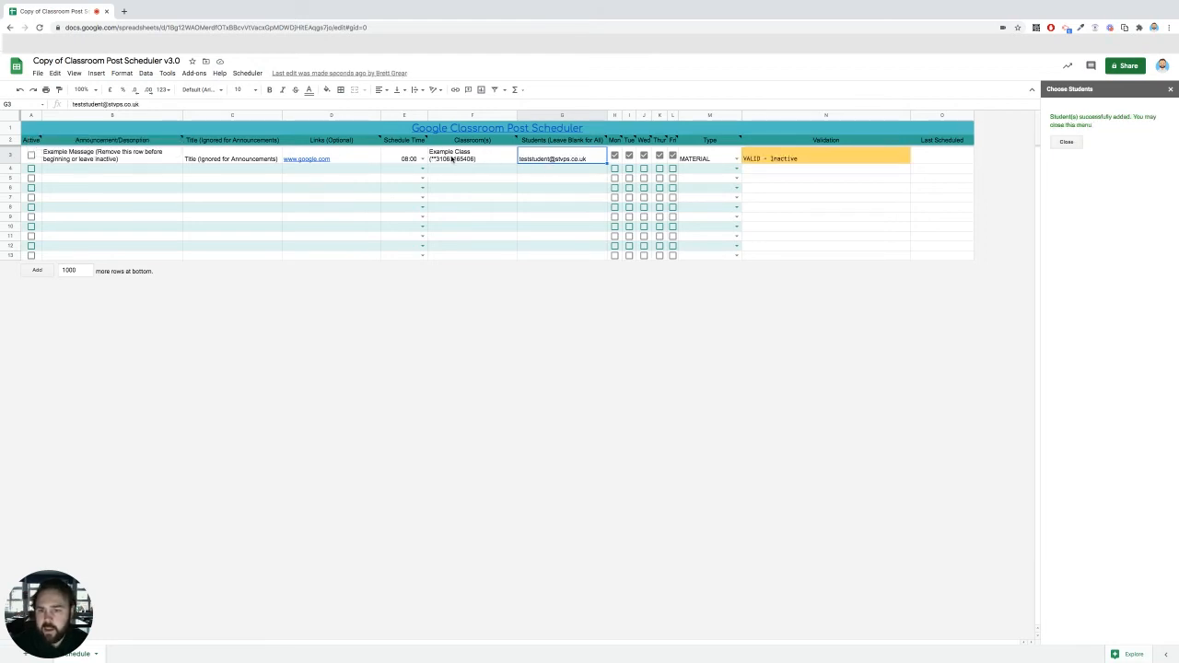
mouse_move(546, 160)
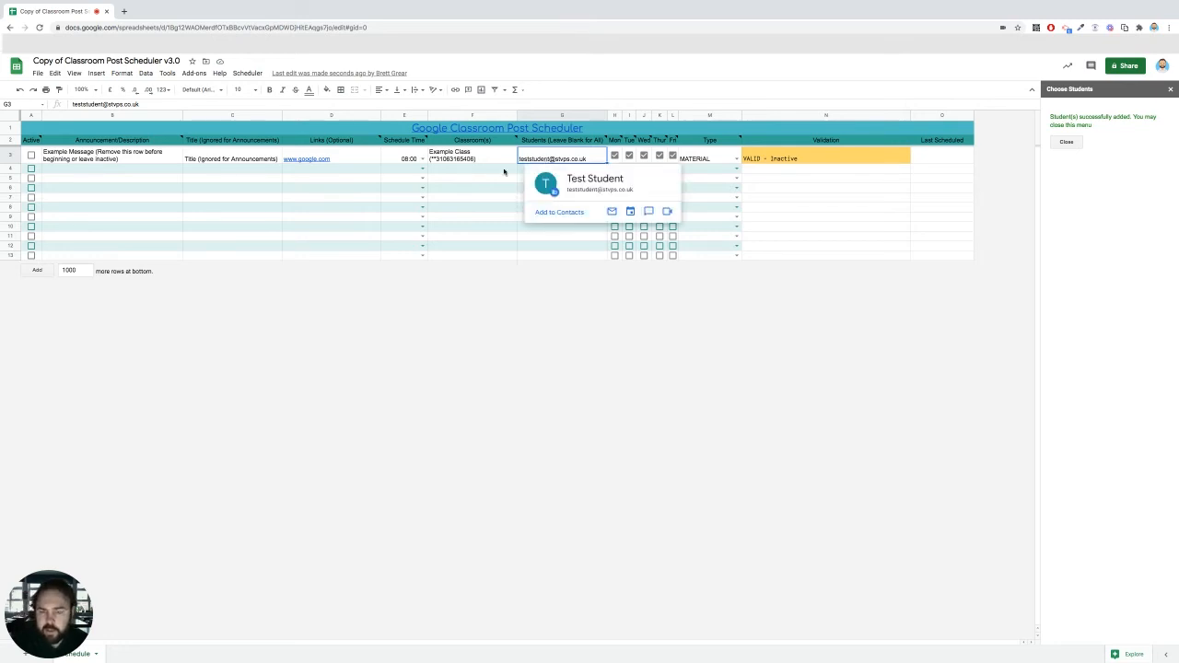
key("Delete")
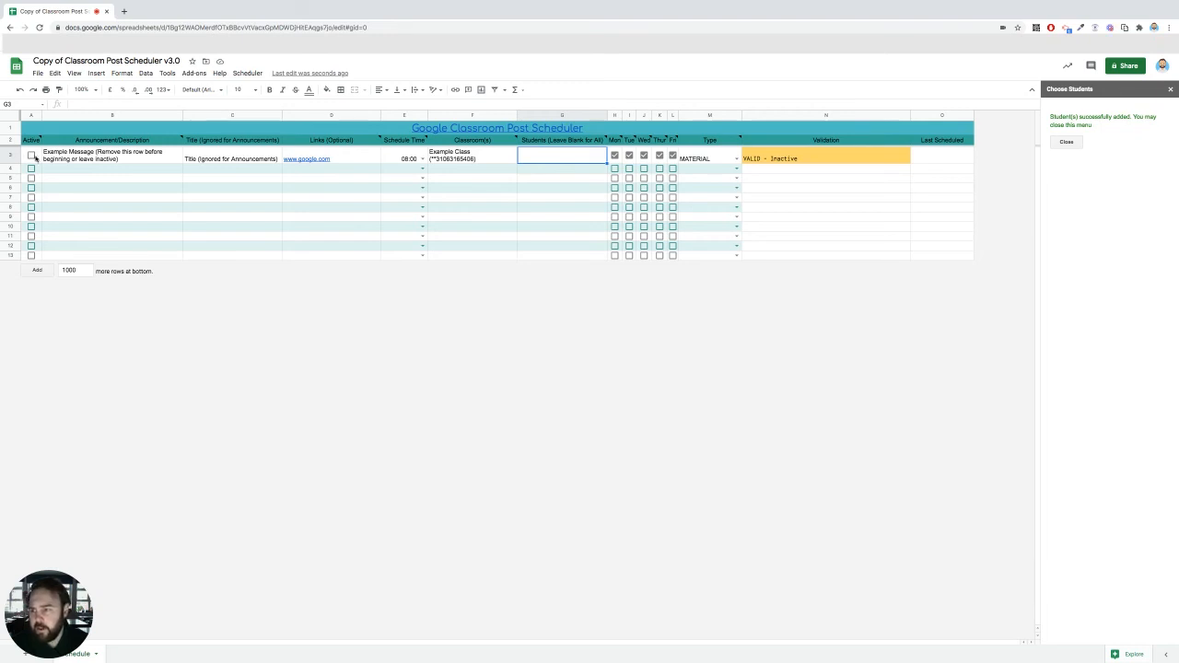
Step: Mark the example row as Active and start the scheduler, closing its setup message
left_click(32, 155)
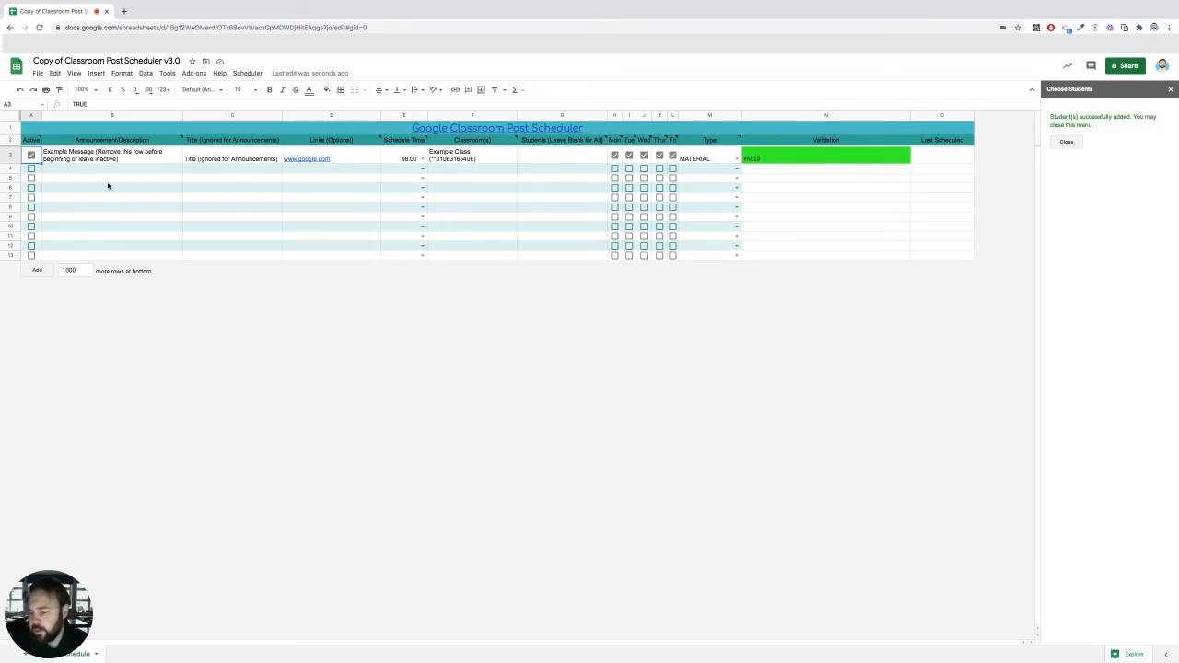
left_click(249, 74)
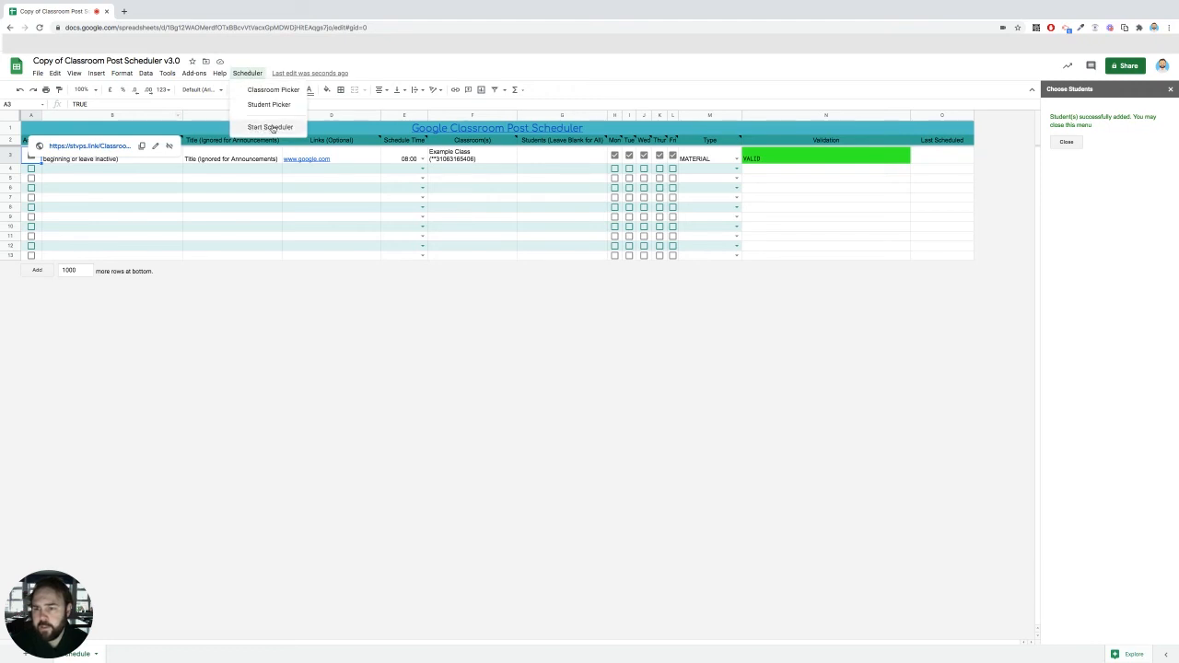
left_click(271, 127)
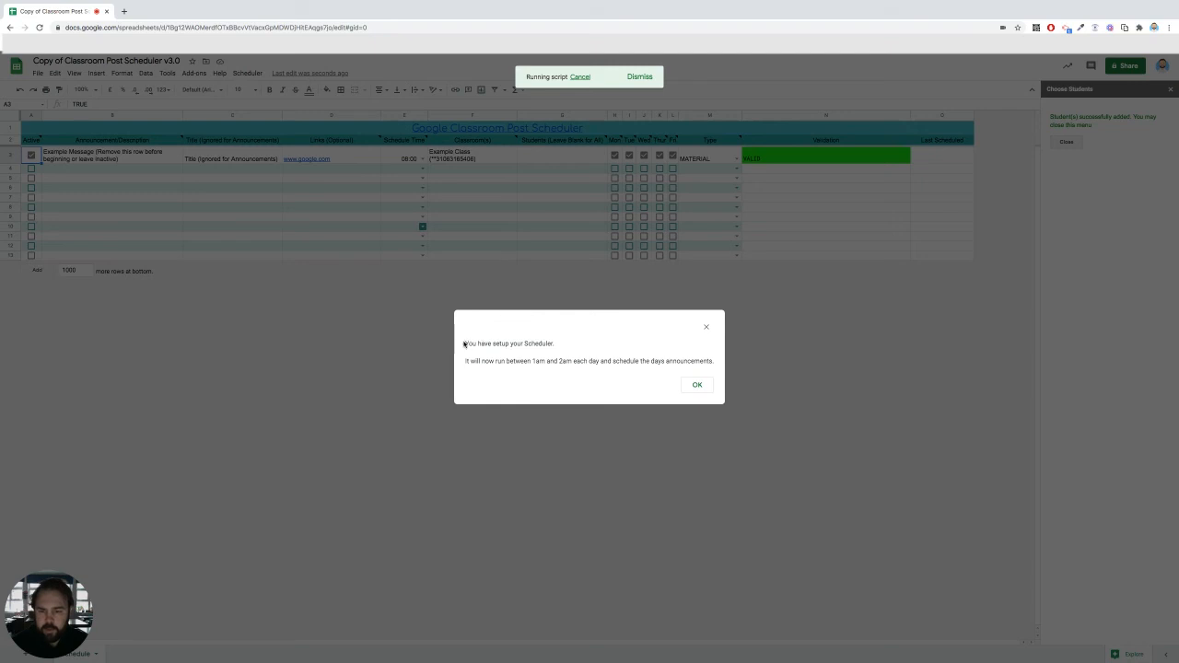
left_click_drag(465, 343, 572, 361)
left_click(569, 361)
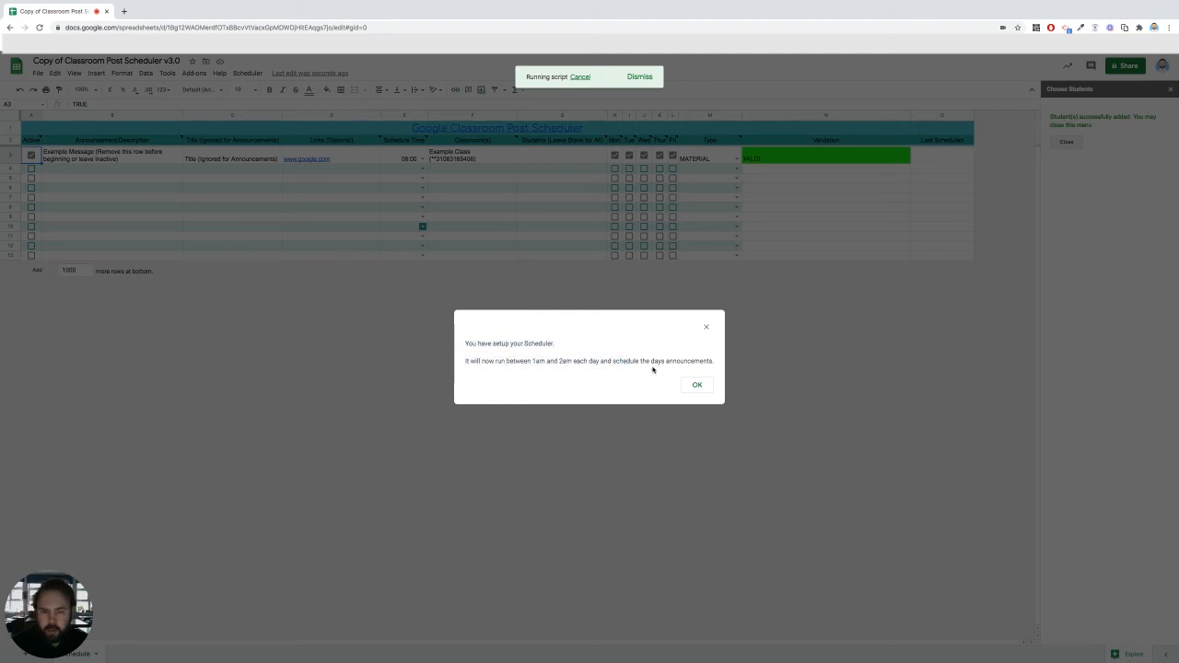
left_click(696, 385)
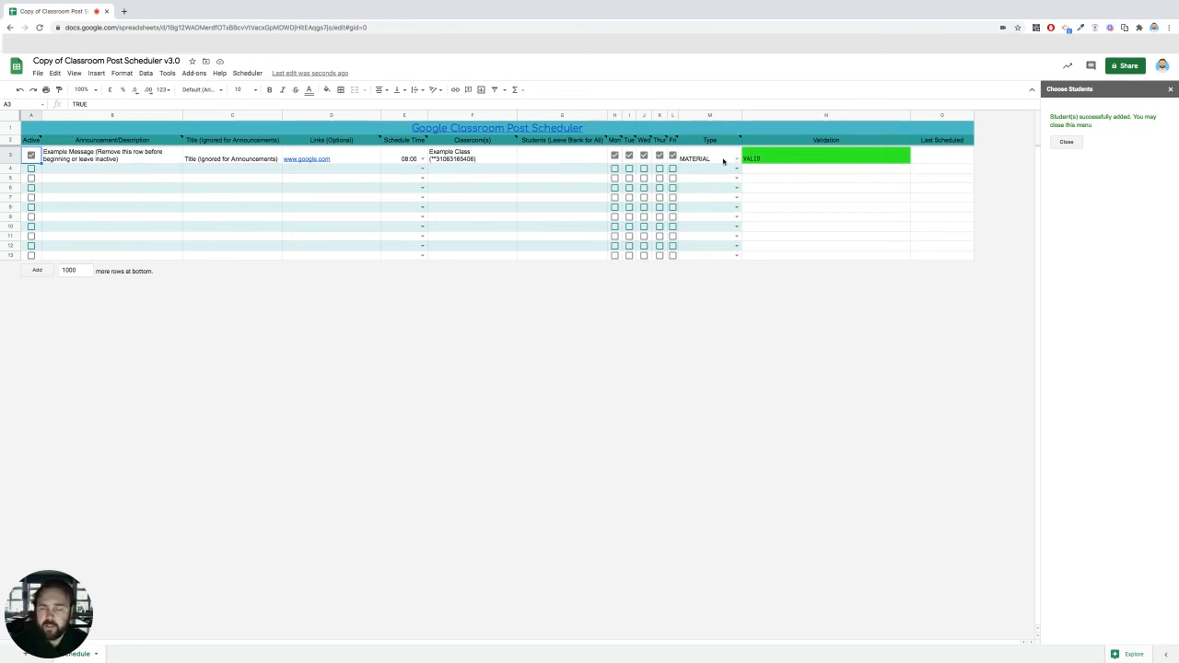
Step: Deactivate the example row and stop the scheduler, closing its message
left_click(32, 156)
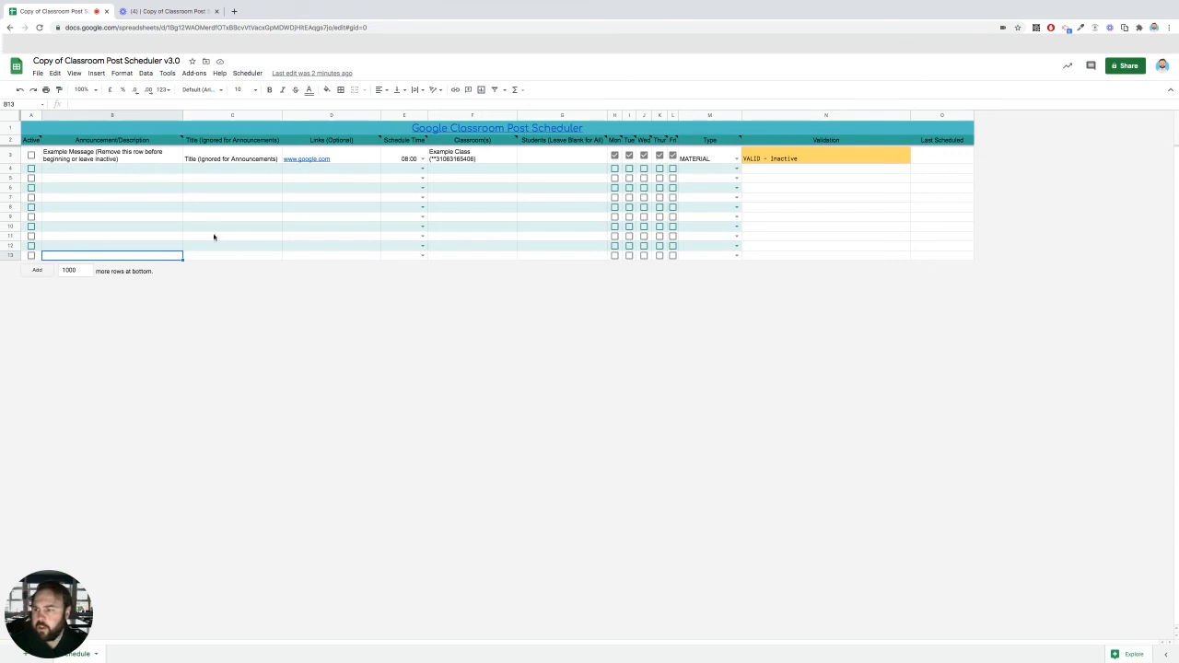
left_click(248, 74)
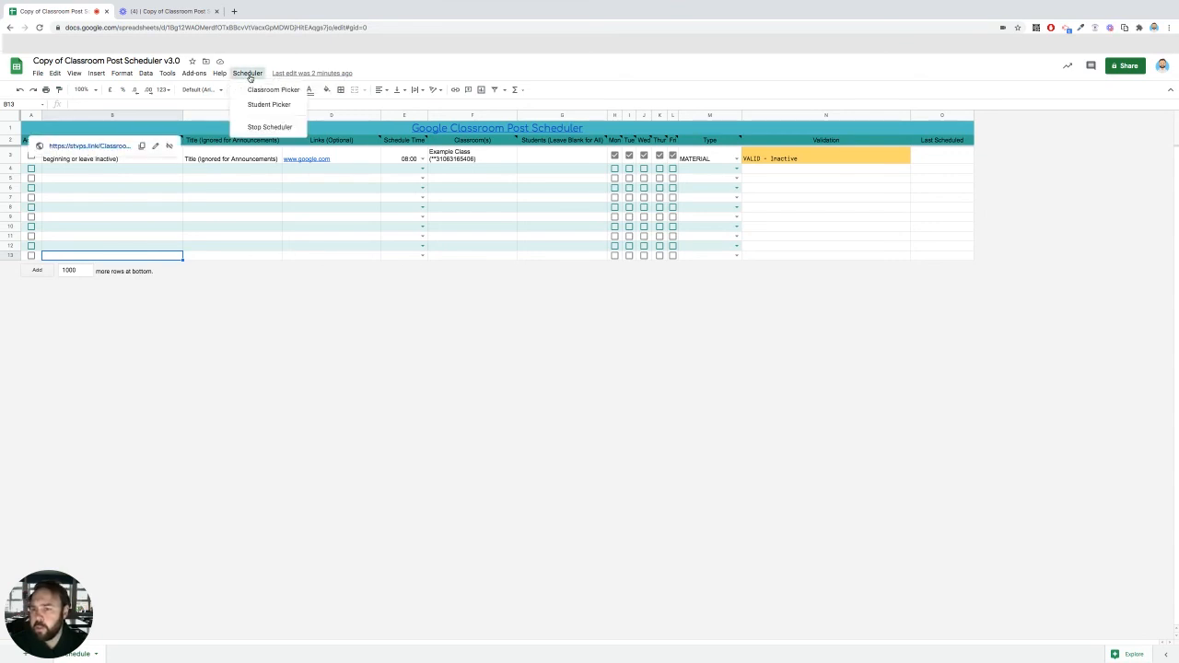
left_click(269, 127)
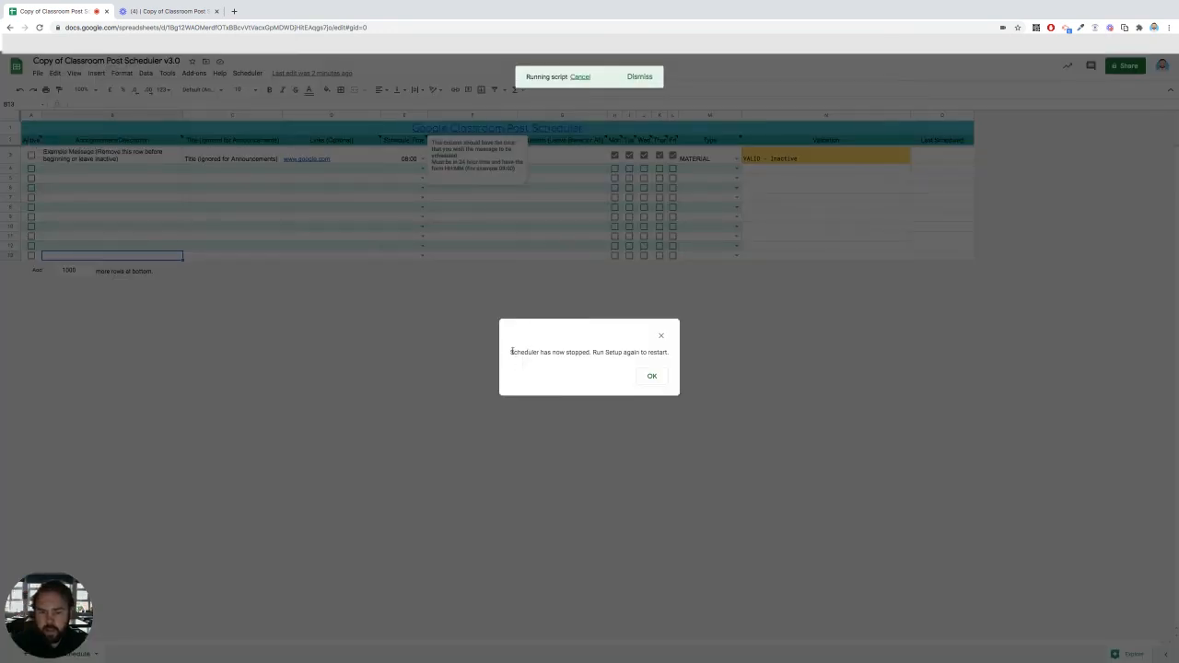
left_click_drag(512, 351, 665, 352)
left_click(608, 352)
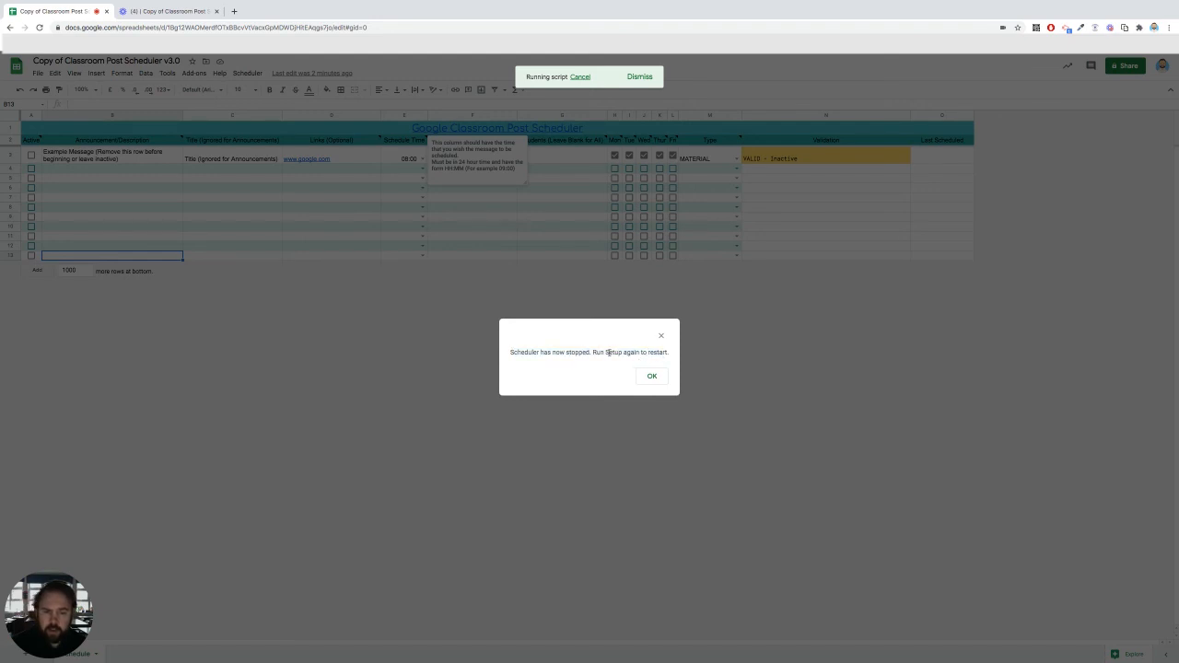
left_click(651, 377)
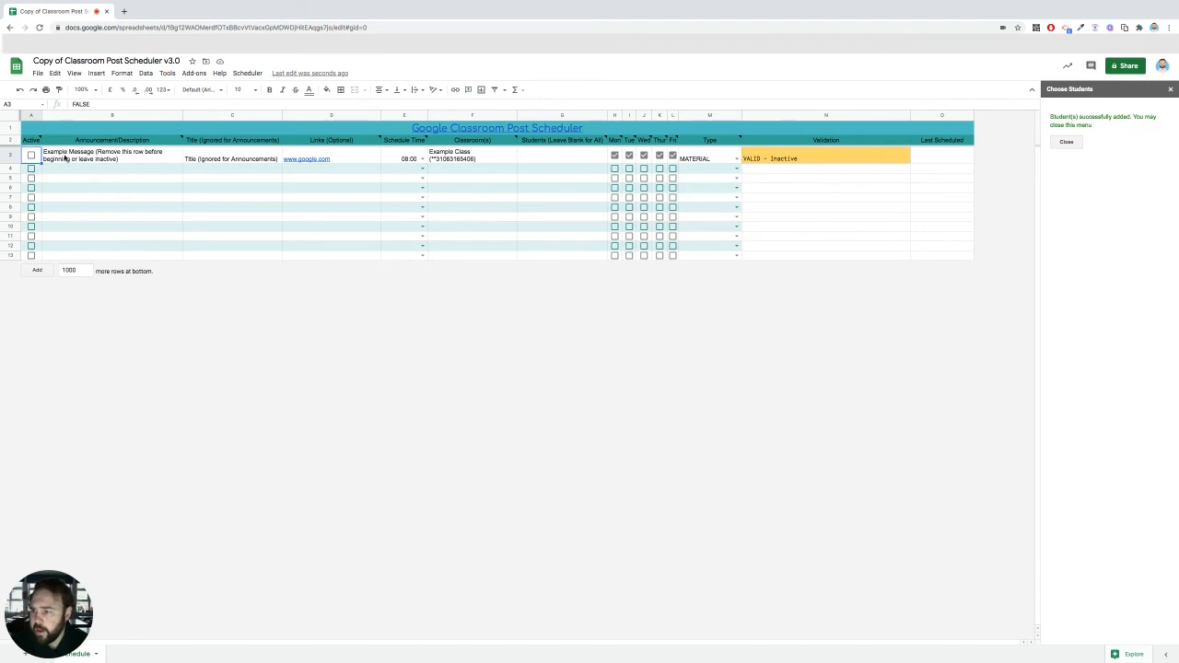
left_click_drag(67, 159, 65, 256)
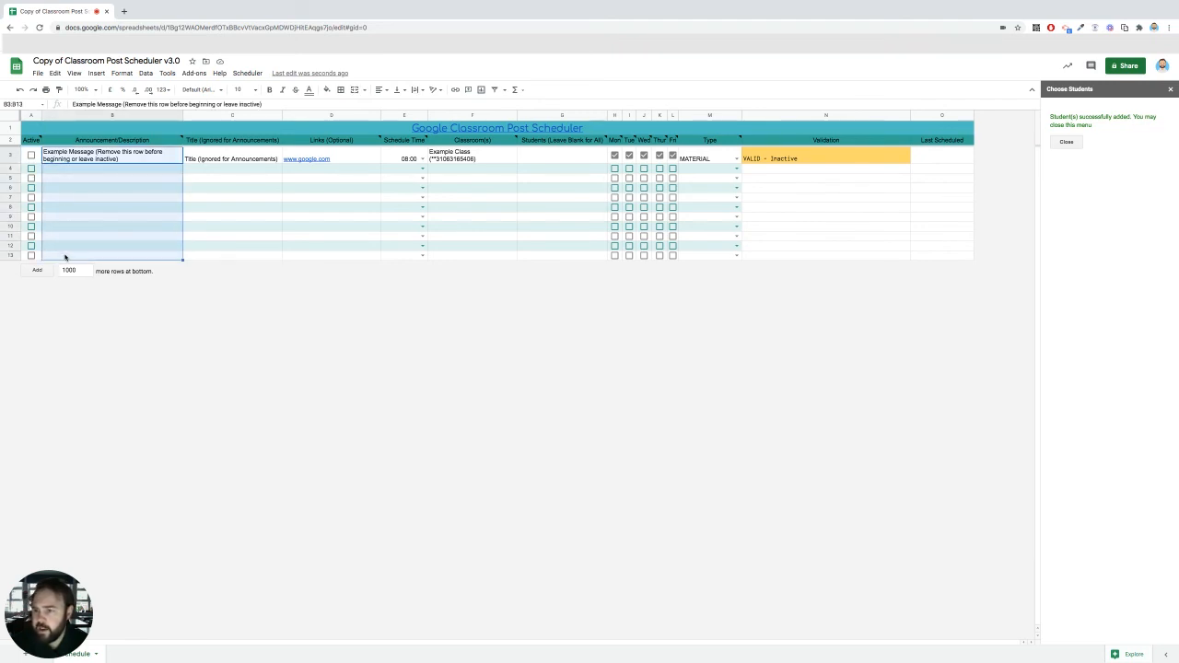
left_click(65, 257)
left_click(64, 270)
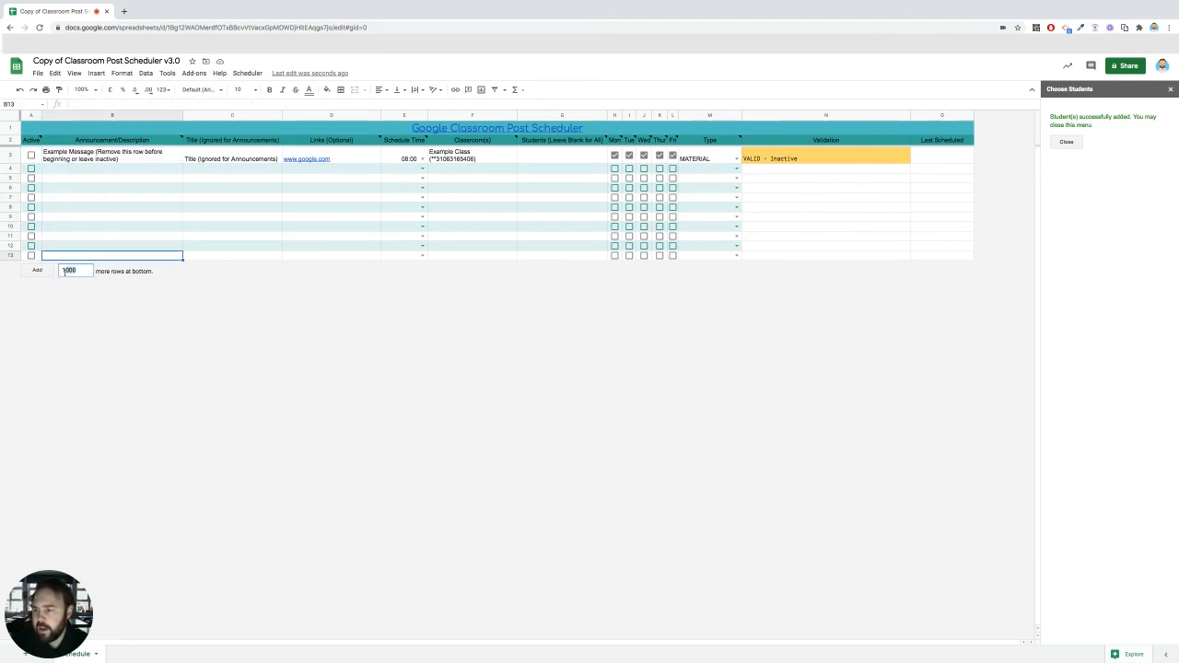
left_click(72, 256)
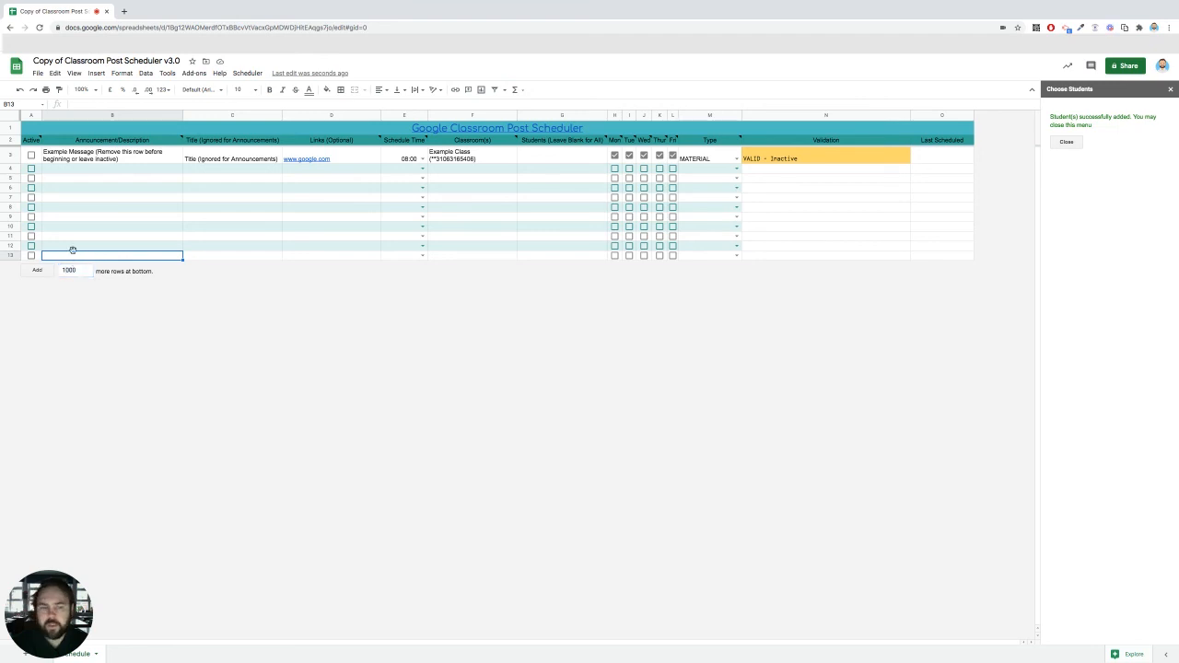